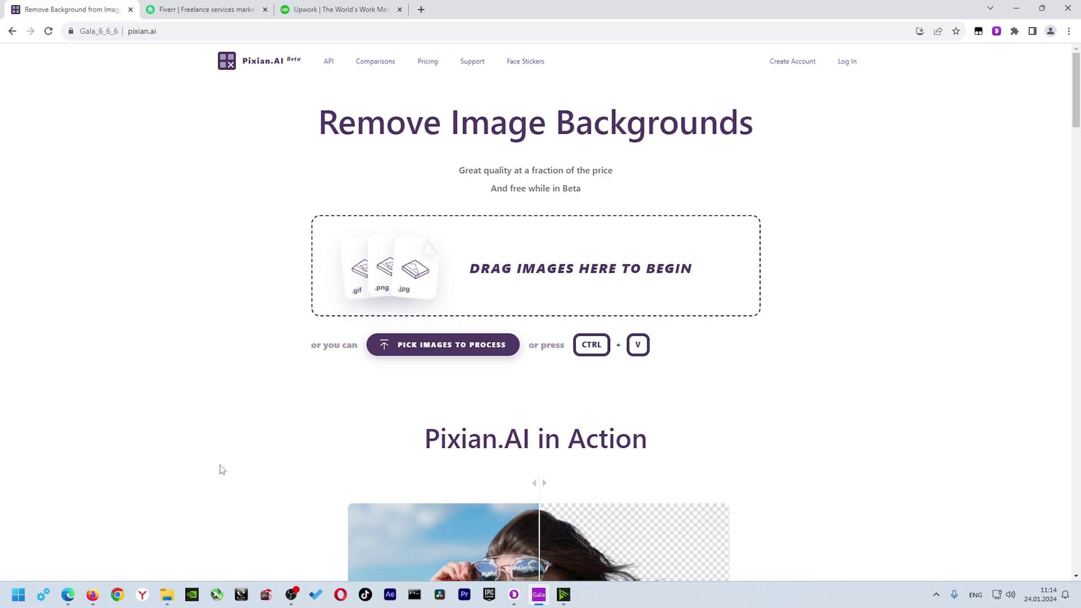
# Look over the source images in New folder (2) and the before-and-after sample on the Pixian.AI home page.
pyautogui.moveTo(169, 600)
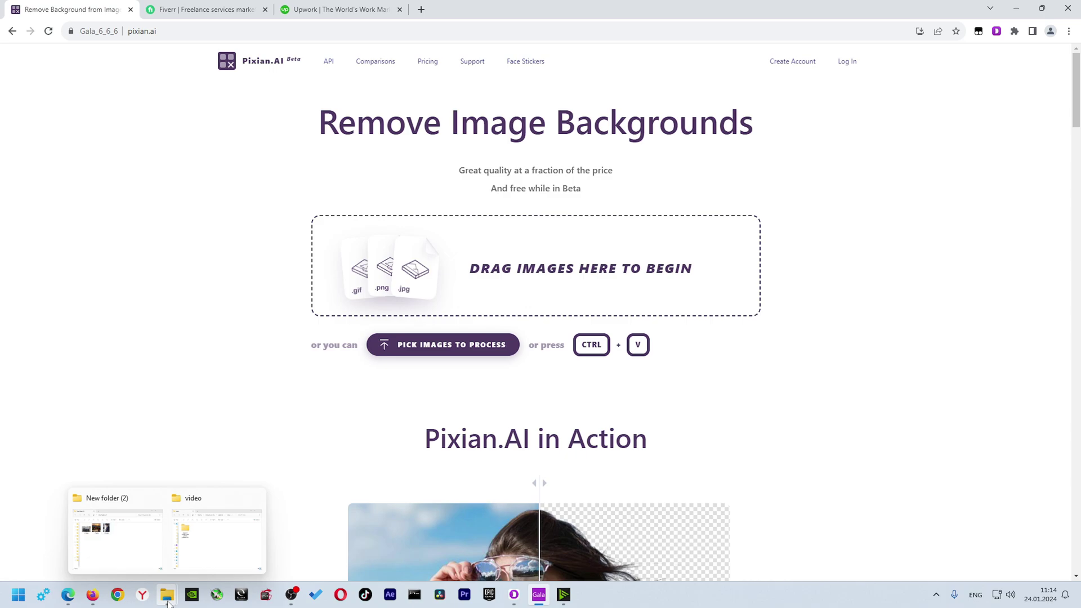
pyautogui.click(136, 555)
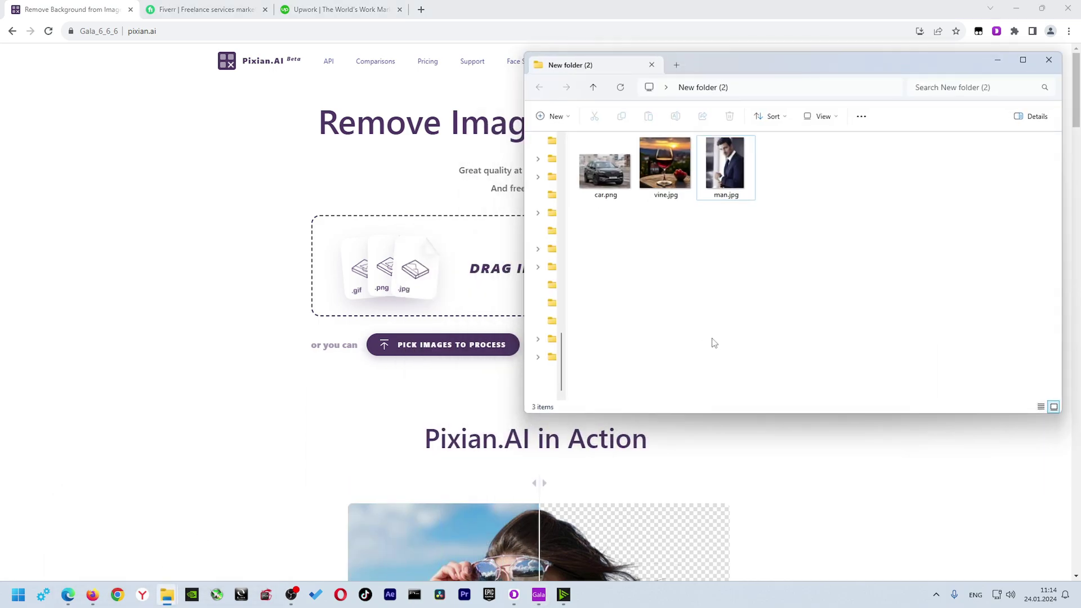
pyautogui.moveTo(752, 61); pyautogui.dragTo(394, 102)
pyautogui.click(649, 102)
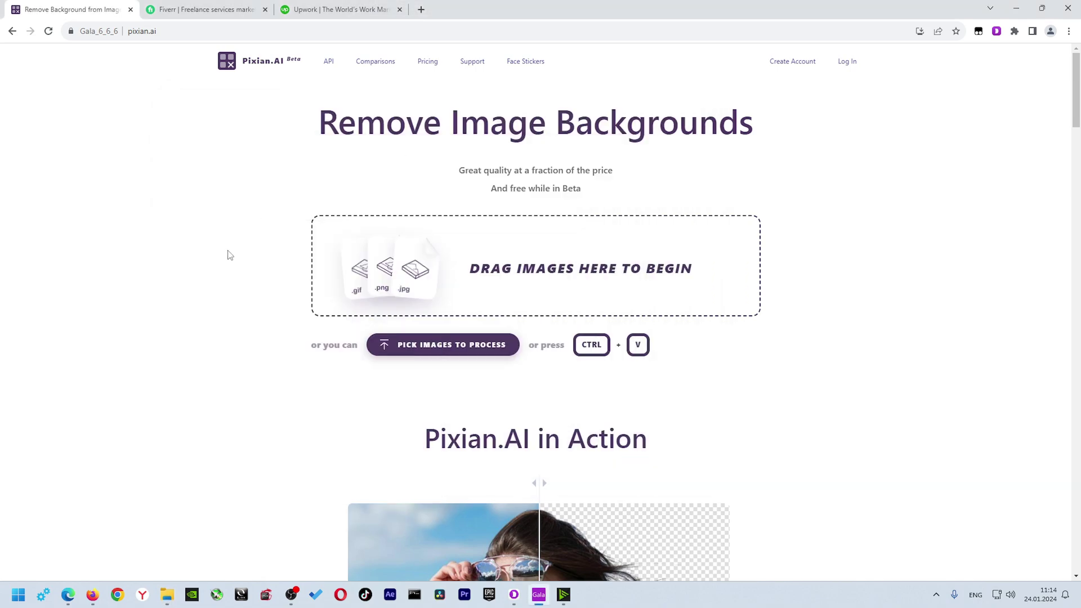
pyautogui.scroll(-5, 262, 317)
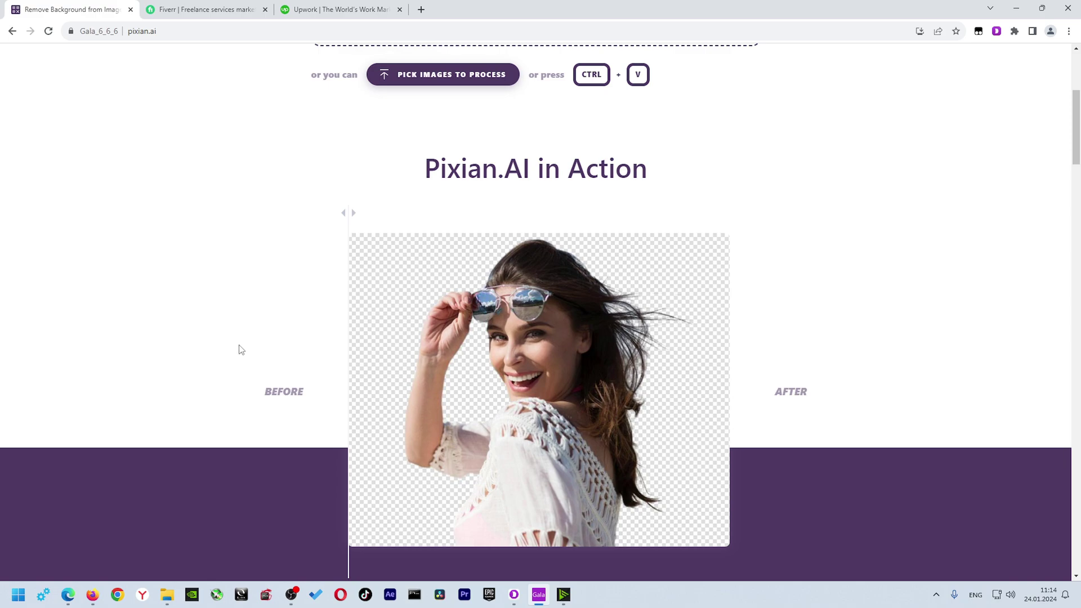
pyautogui.scroll(5, 266, 356)
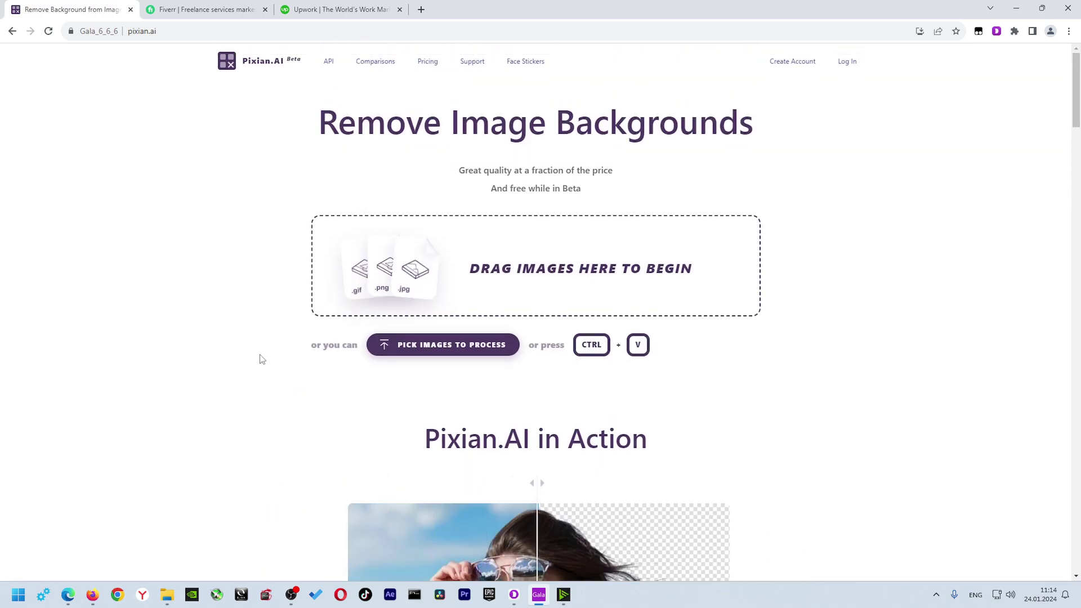
# Upload car.png from New folder (2) to Pixian.AI to remove its background.
pyautogui.moveTo(167, 595)
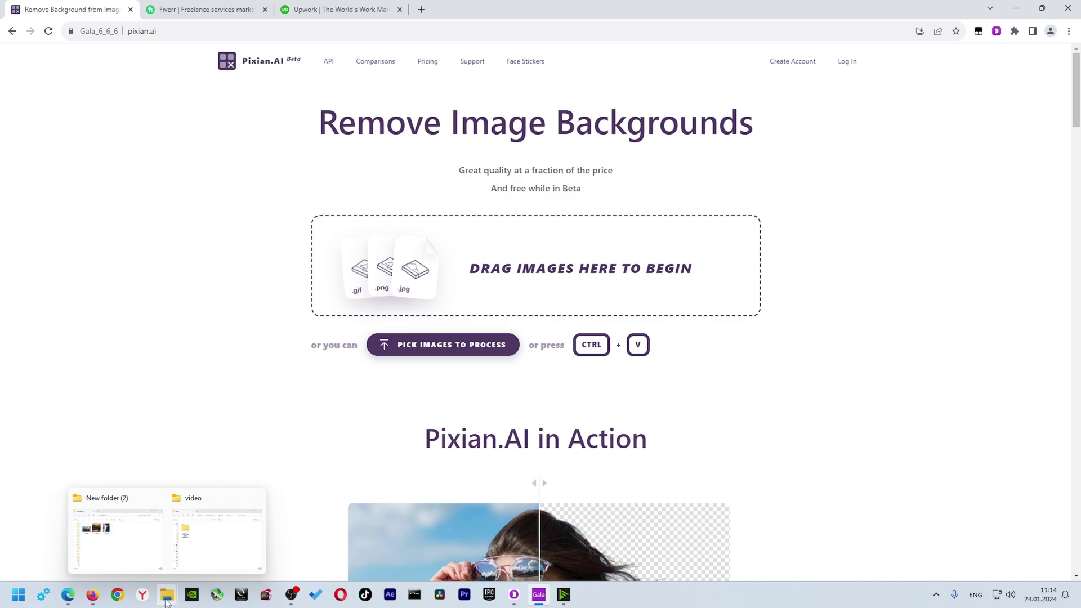
pyautogui.click(118, 535)
pyautogui.moveTo(482, 110); pyautogui.dragTo(817, 96)
pyautogui.moveTo(651, 204); pyautogui.dragTo(285, 338)
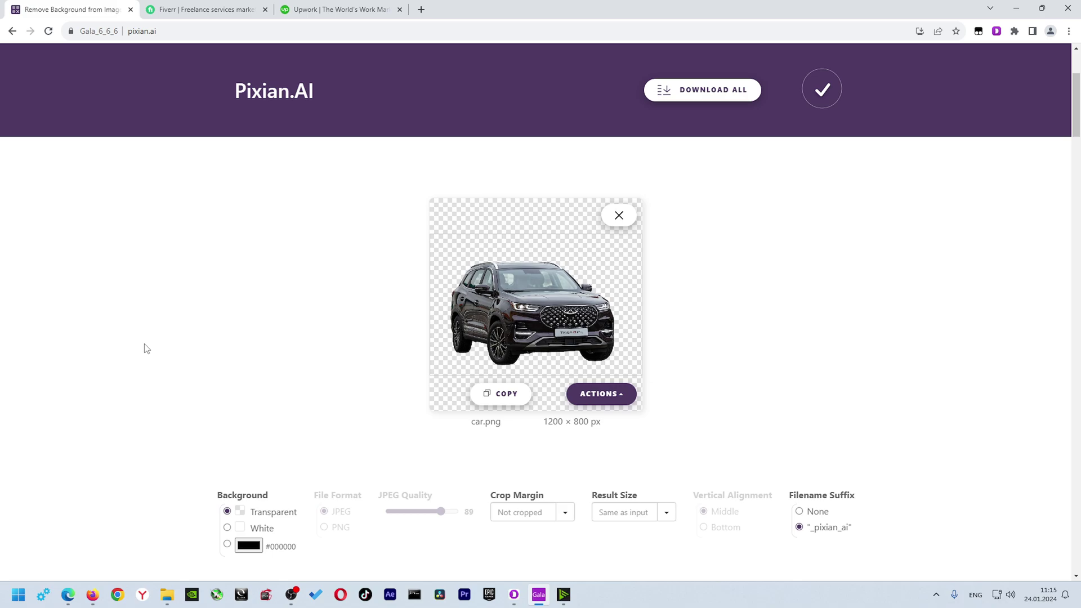
# Examine the output settings for the processed car image, including the available result sizes.
pyautogui.scroll(-2, 146, 349)
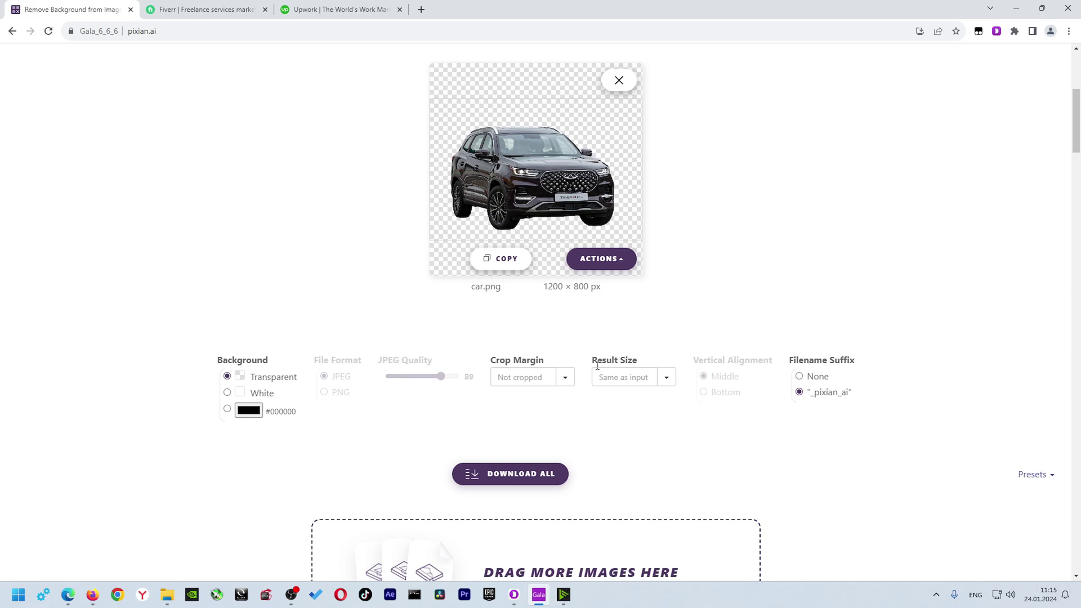
pyautogui.click(668, 378)
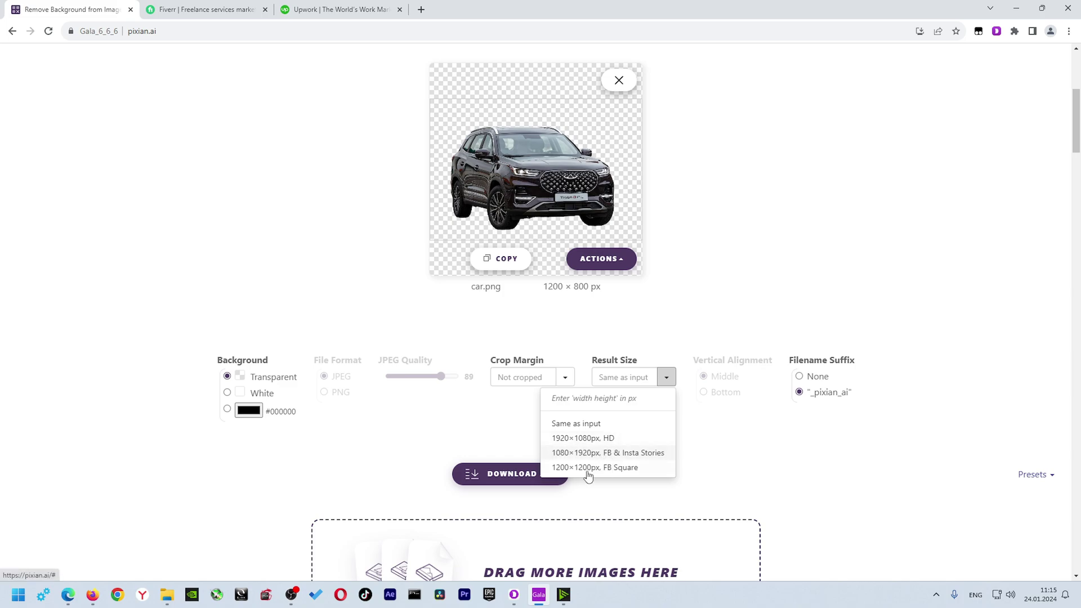
pyautogui.click(717, 479)
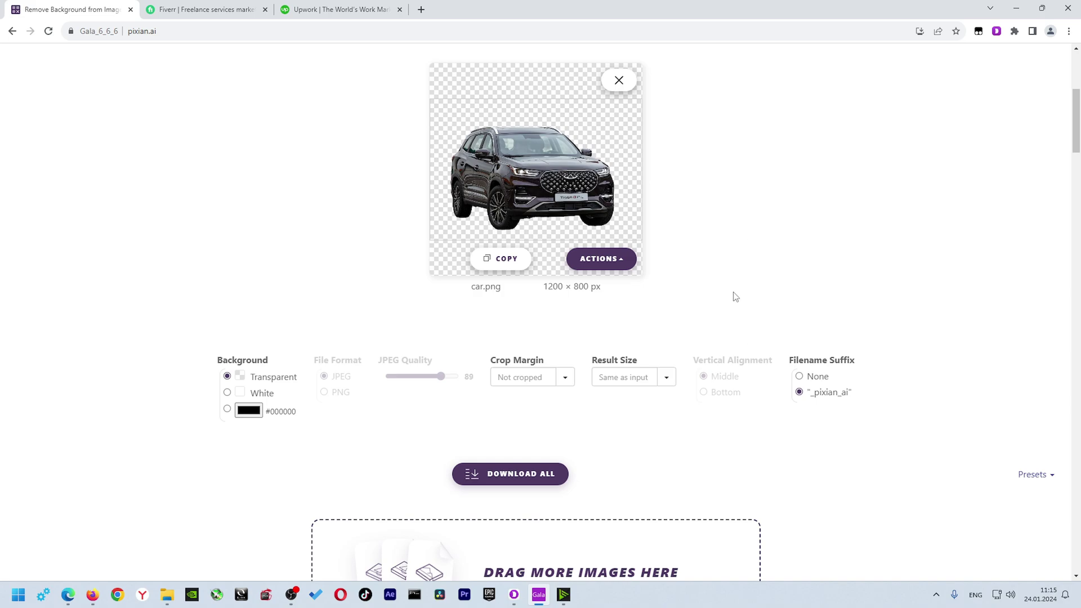
# Download the processed car image with its transparent background and dismiss the browser's download tip.
pyautogui.scroll(-1, 734, 305)
pyautogui.click(514, 413)
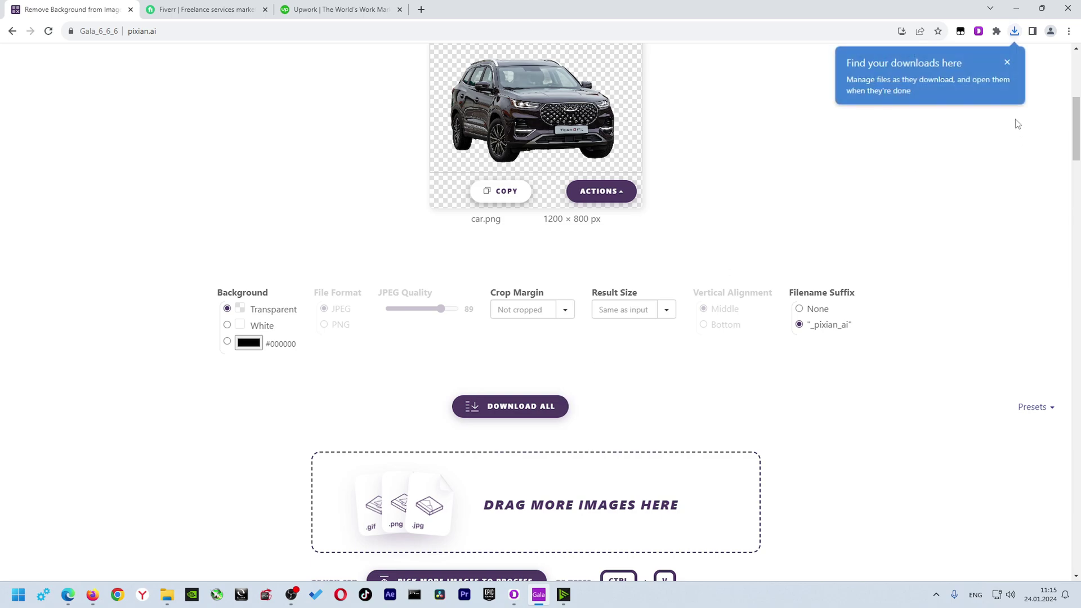
pyautogui.click(1009, 64)
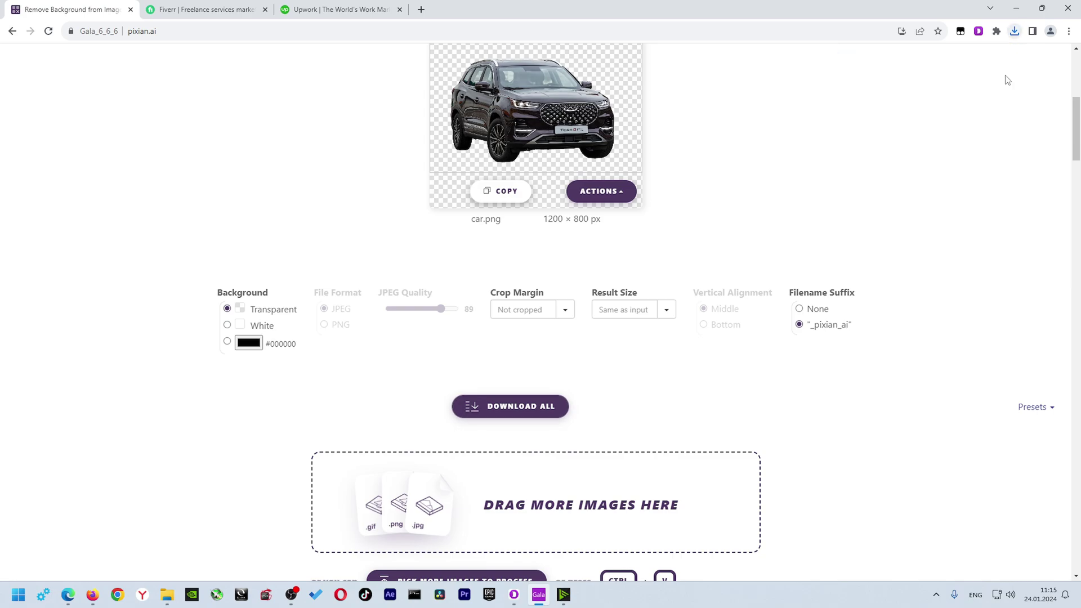
# Move the downloaded car_pixian_ai.png from the Downloads folder into New folder (2).
pyautogui.click(1014, 35)
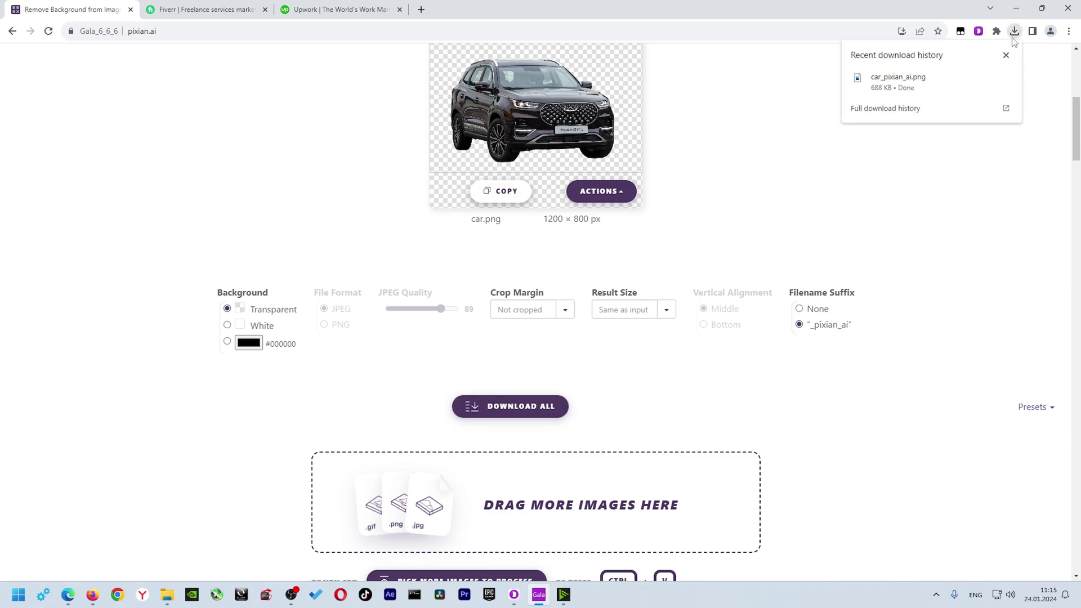
pyautogui.click(988, 77)
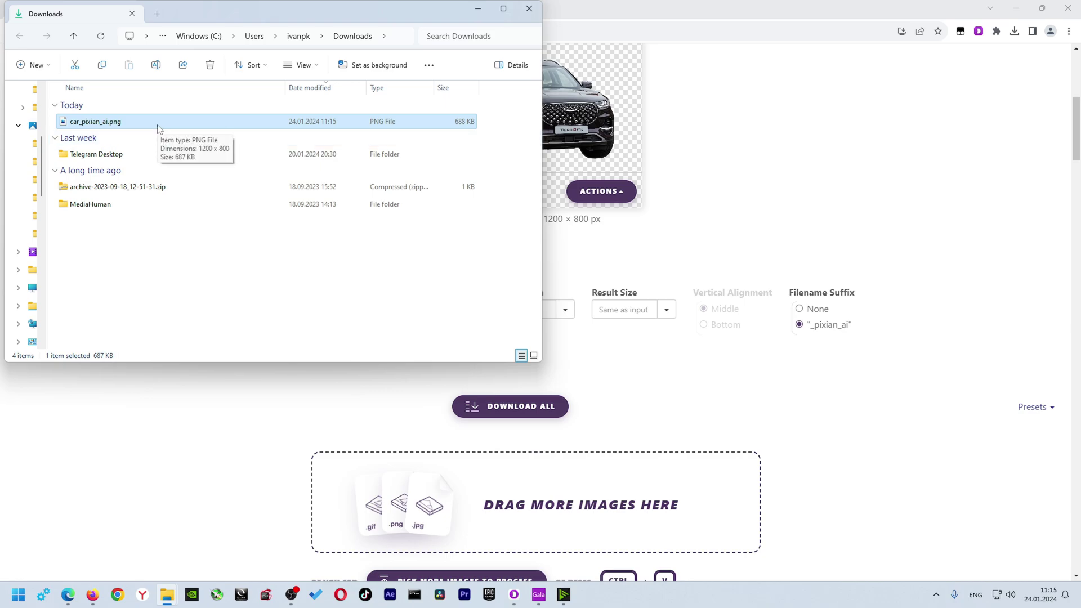
pyautogui.rightClick(159, 129)
pyautogui.click(175, 140)
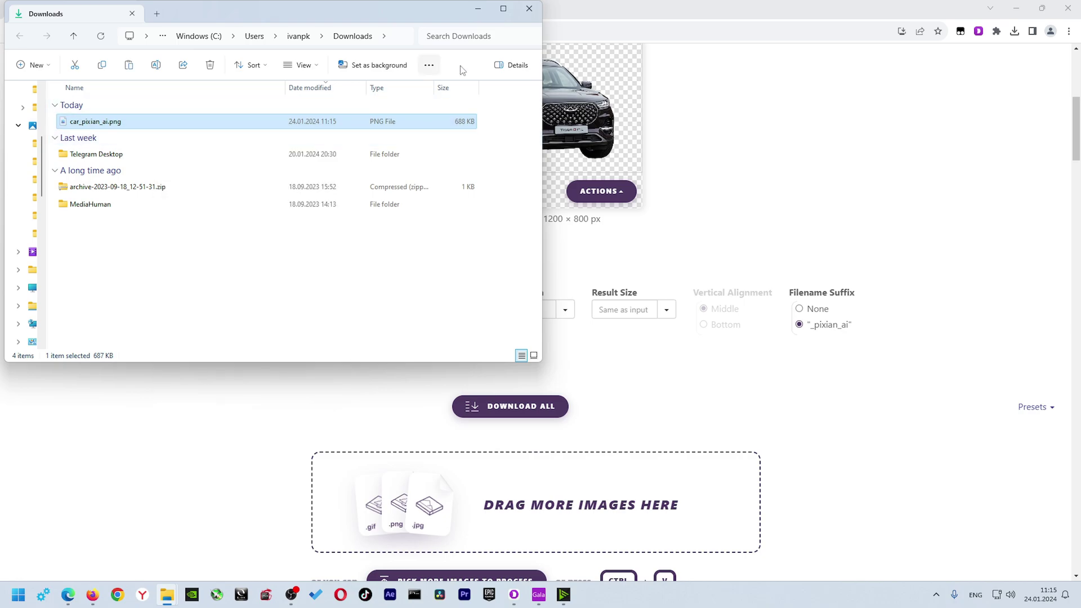
pyautogui.click(528, 10)
pyautogui.moveTo(167, 594)
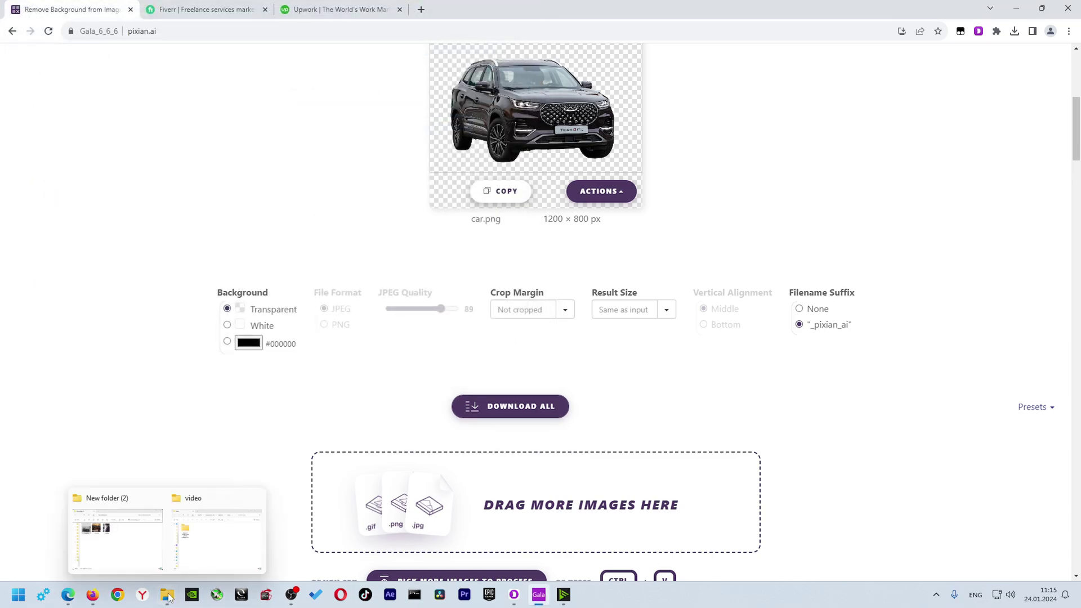
pyautogui.click(139, 550)
pyautogui.rightClick(764, 338)
pyautogui.hotkey('ctrl', 'z')
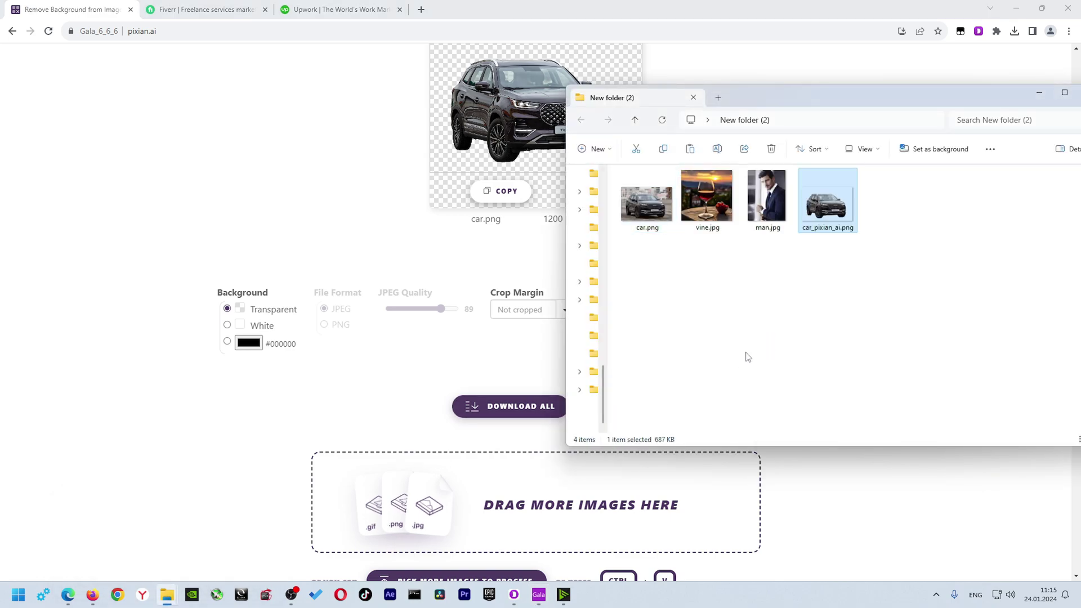
# View car_pixian_ai.png in the image viewer to check the cutout, and close it.
pyautogui.doubleClick(828, 200)
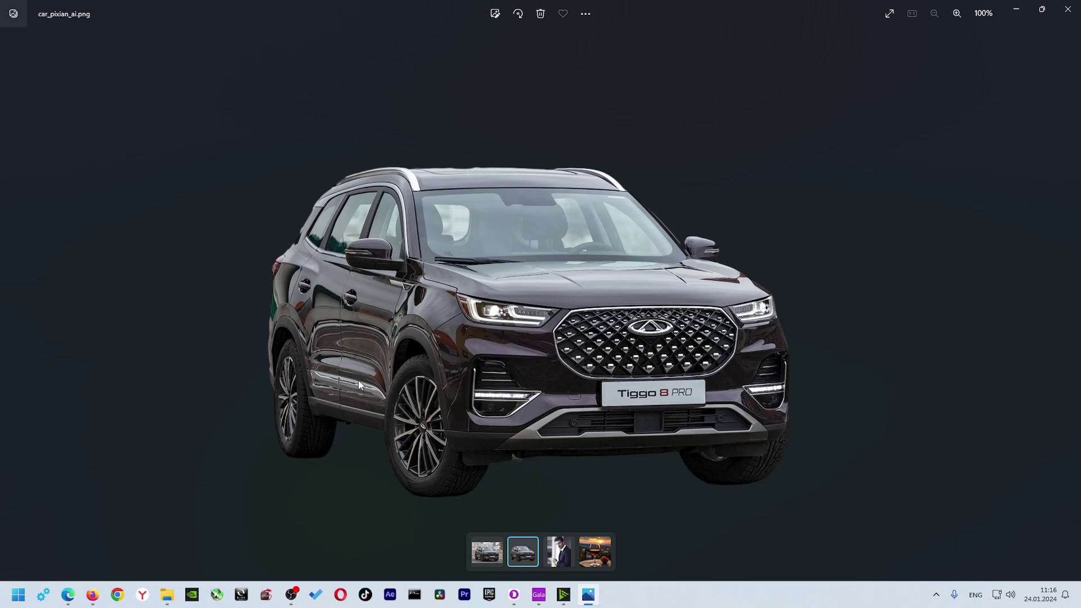
pyautogui.click(1068, 9)
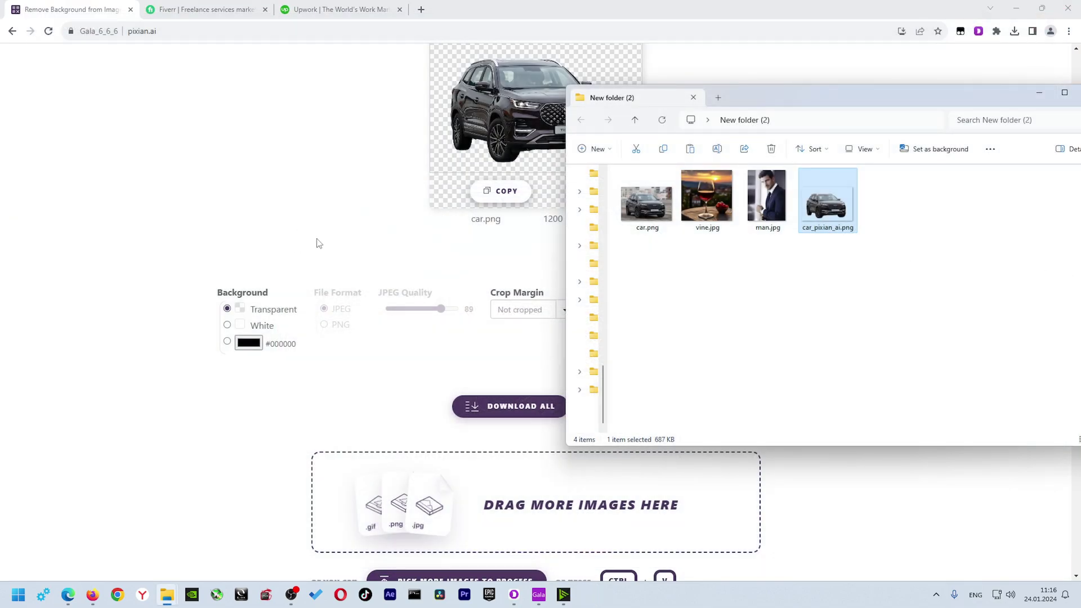
# Remove the car result from Pixian.AI and upload vine.jpg from New folder (2) for background removal.
pyautogui.scroll(3, 327, 248)
pyautogui.click(1039, 96)
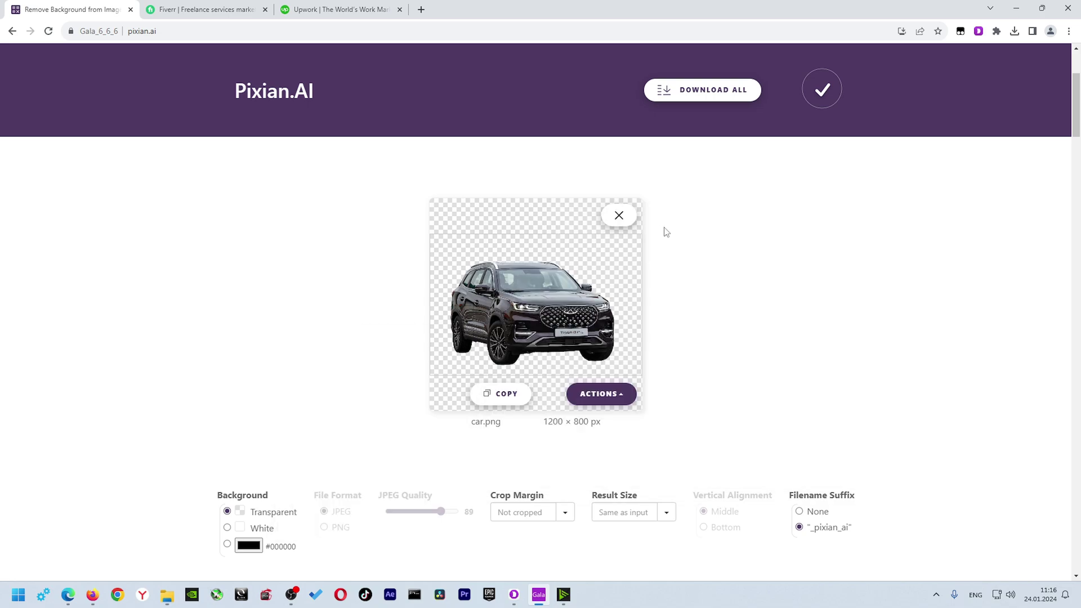
pyautogui.click(621, 216)
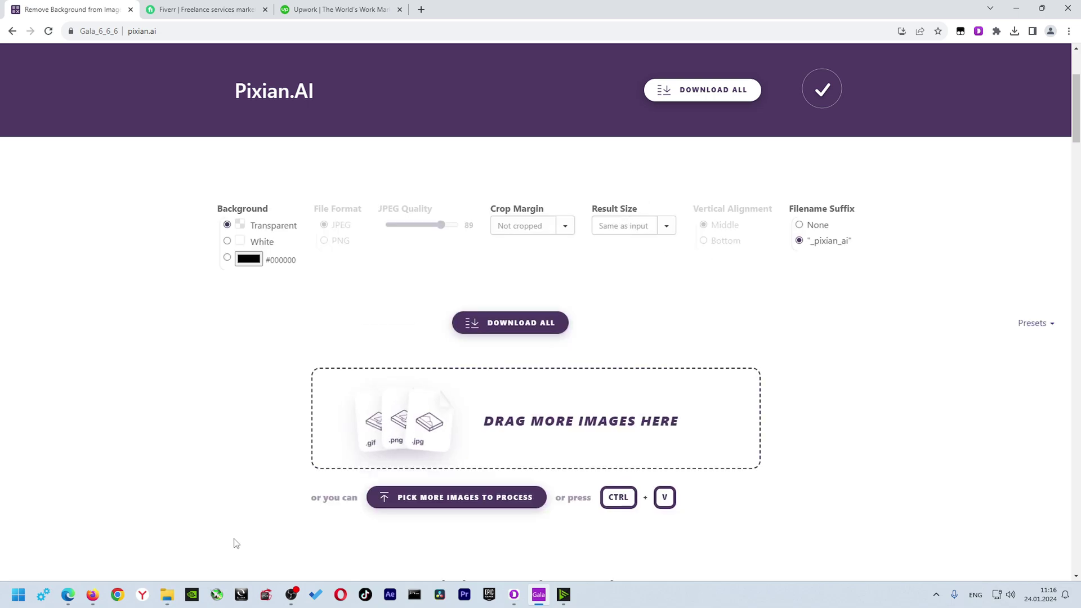
pyautogui.moveTo(165, 602)
pyautogui.click(96, 550)
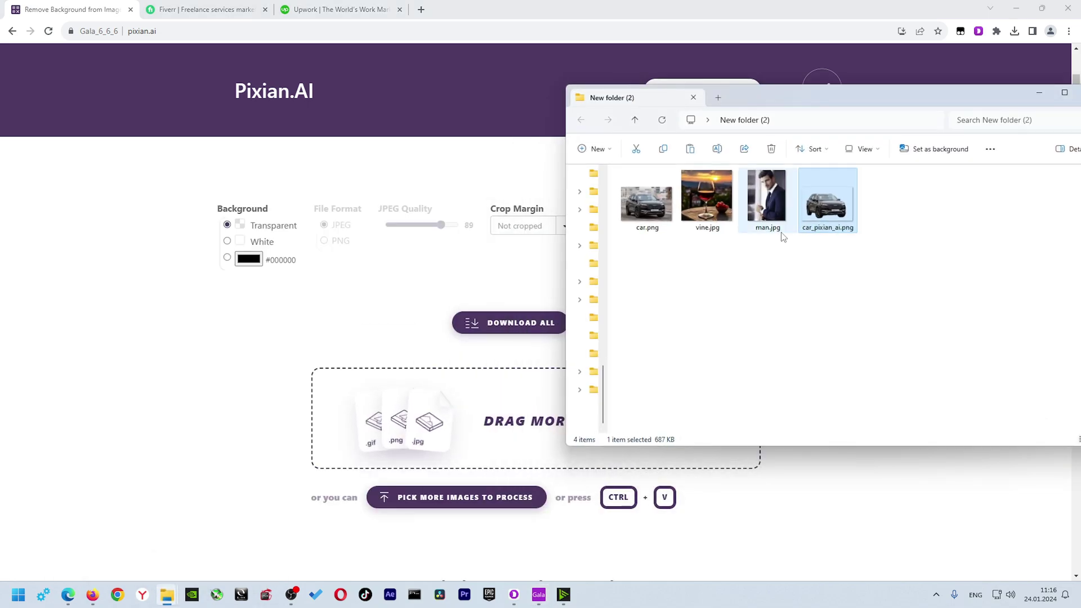
pyautogui.moveTo(707, 197); pyautogui.dragTo(625, 311)
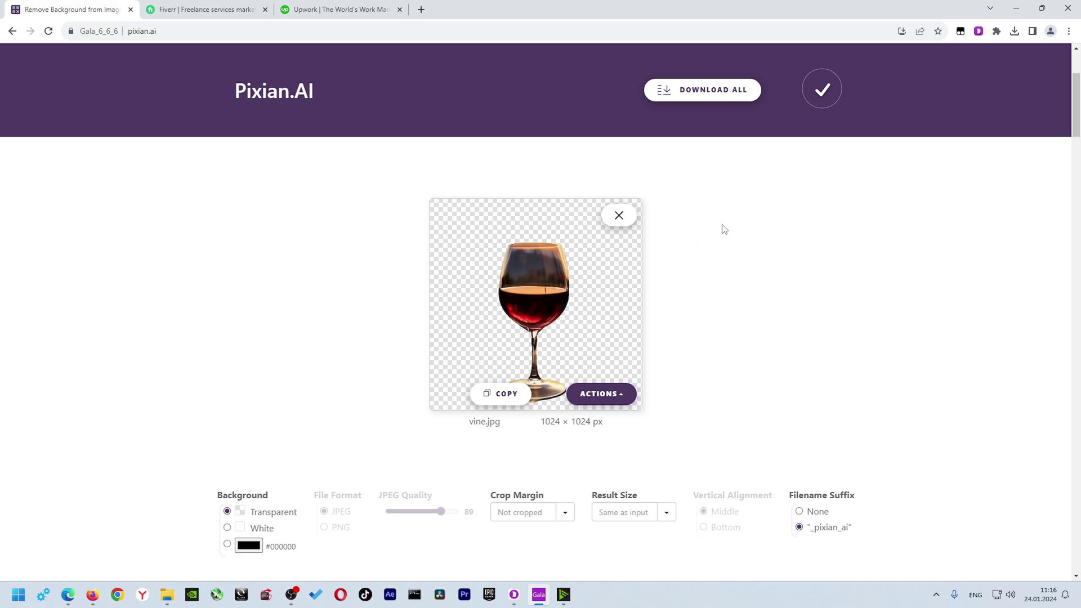
# Remove the wine glass result and upload man.jpg from New folder (2) for background removal.
pyautogui.click(632, 222)
pyautogui.moveTo(164, 603)
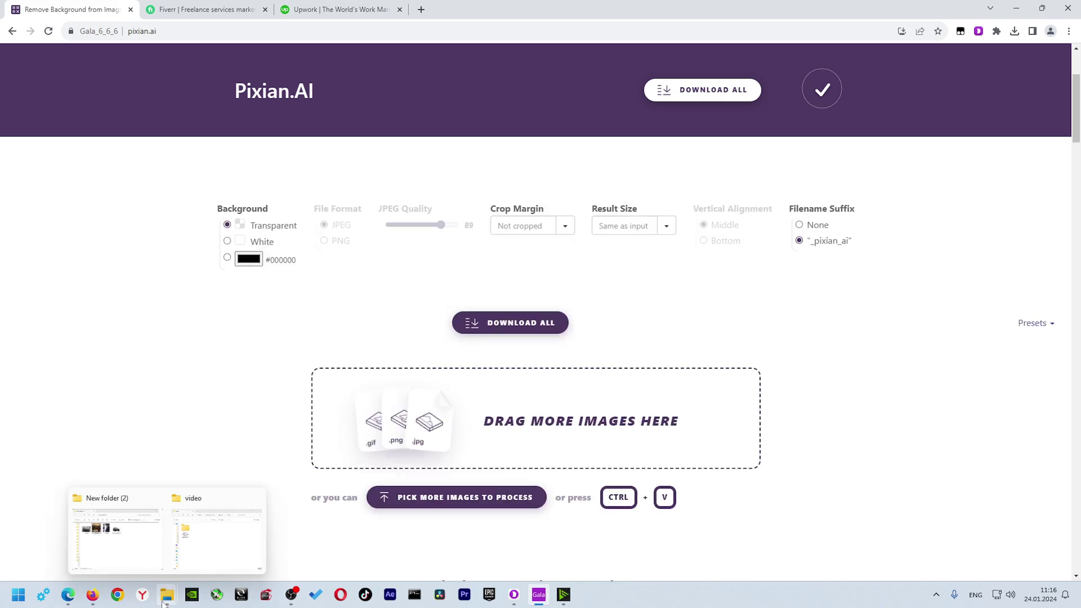
pyautogui.click(116, 533)
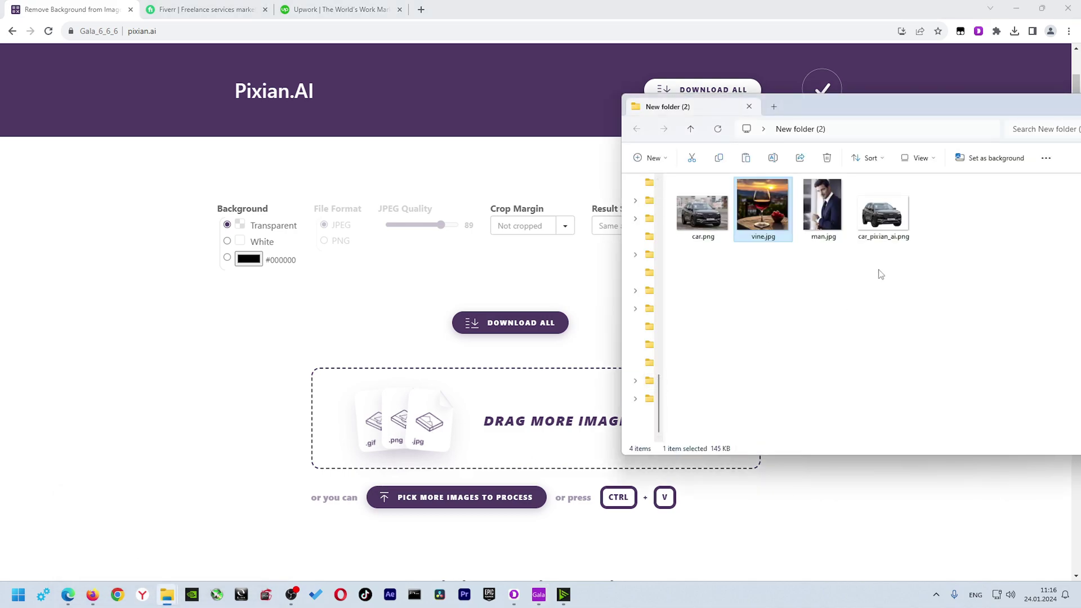
pyautogui.moveTo(822, 209); pyautogui.dragTo(288, 374)
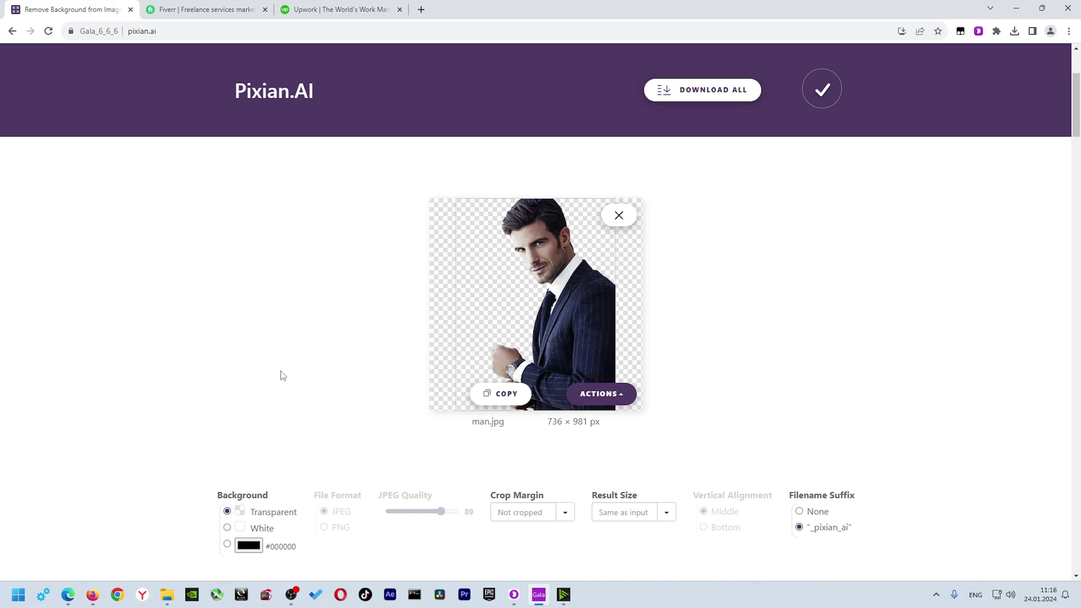
pyautogui.scroll(-2, 403, 401)
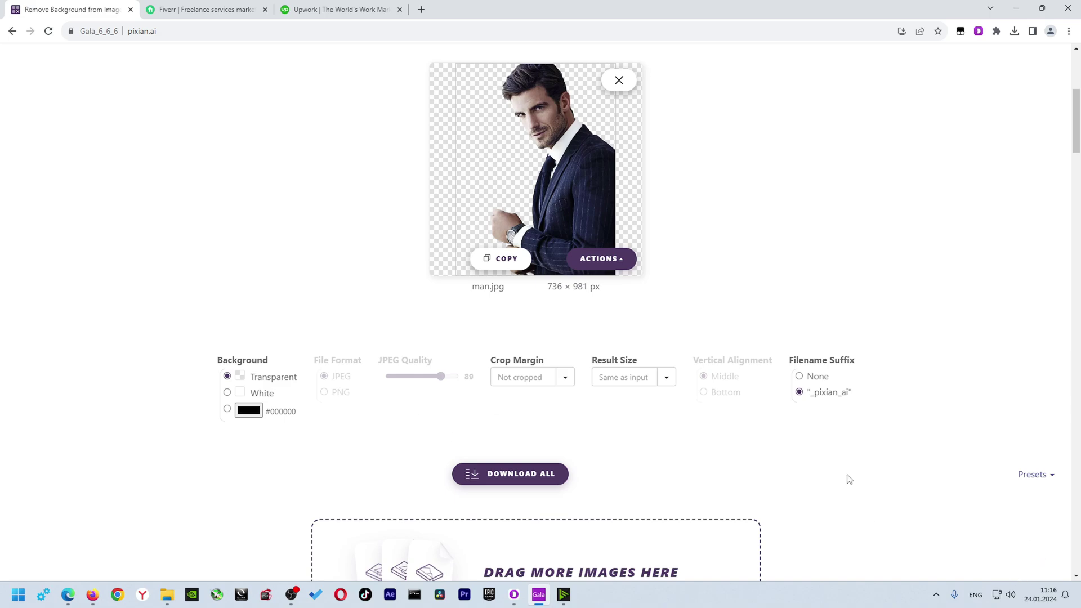
# Open the Pixian.AI pricing page and compare the Free and PAYGO plans.
pyautogui.scroll(4, 947, 421)
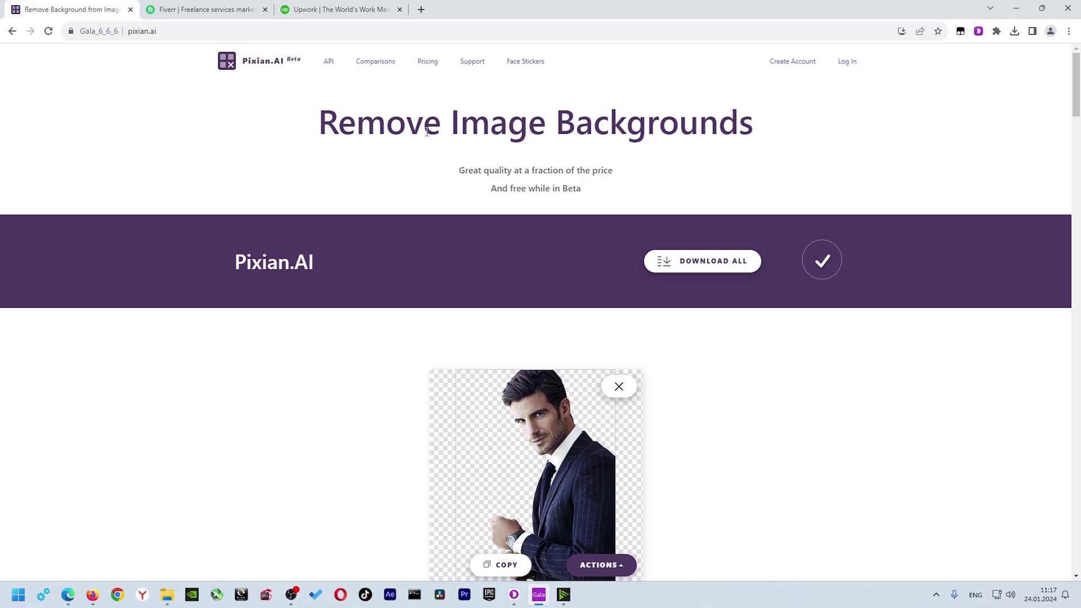
pyautogui.click(427, 62)
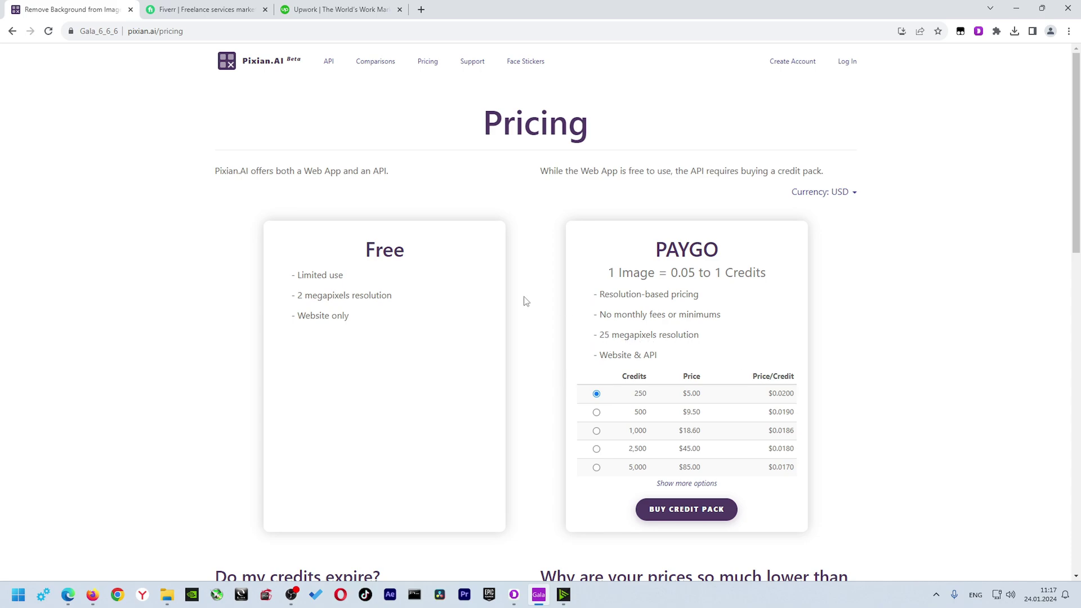
pyautogui.scroll(-5, 656, 309)
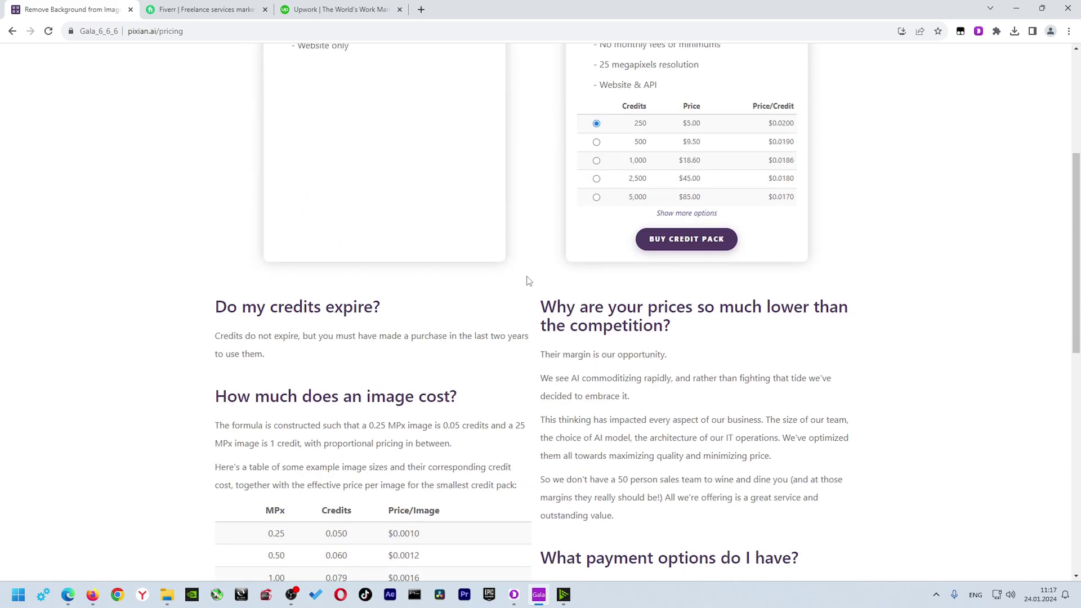
pyautogui.scroll(2, 528, 282)
pyautogui.scroll(2, 530, 282)
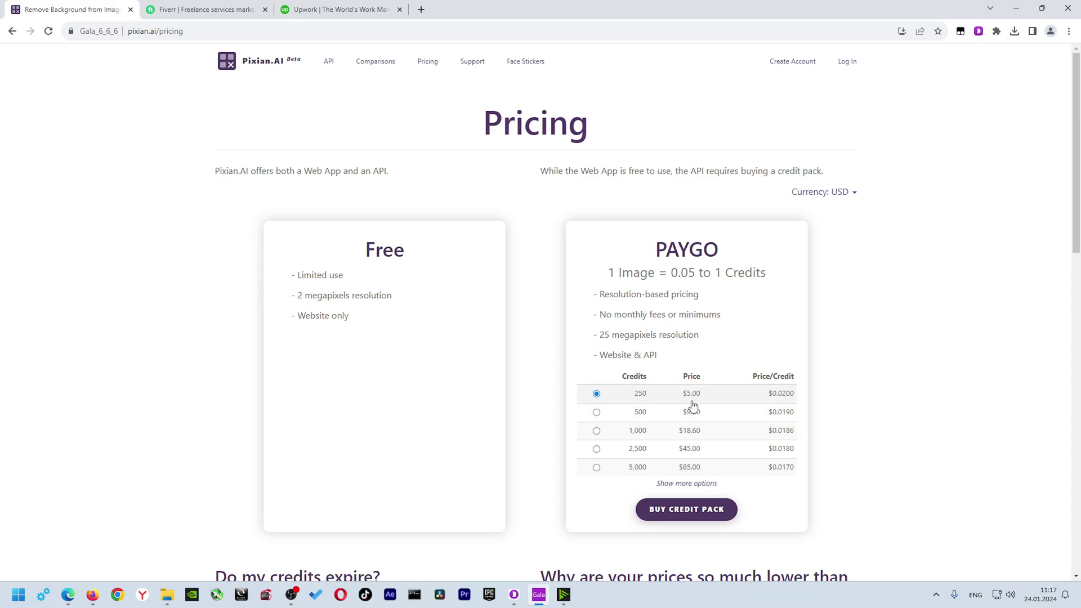
# Show the additional PAYGO credit pack options and read through the pricing questions and image cost details.
pyautogui.click(690, 484)
pyautogui.scroll(-5, 568, 392)
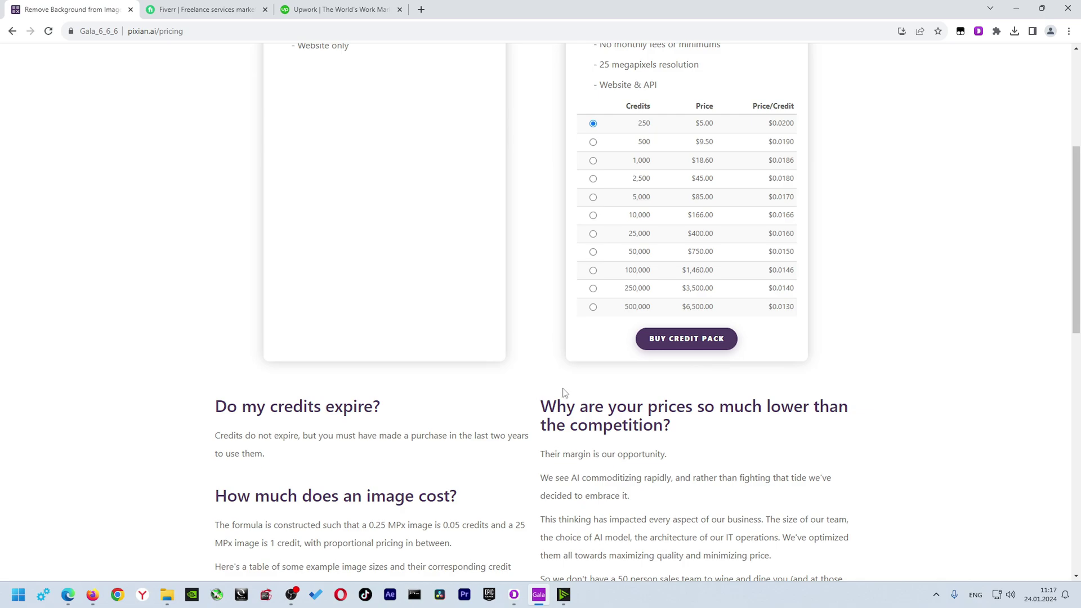
pyautogui.scroll(4, 564, 391)
pyautogui.scroll(-12, 563, 390)
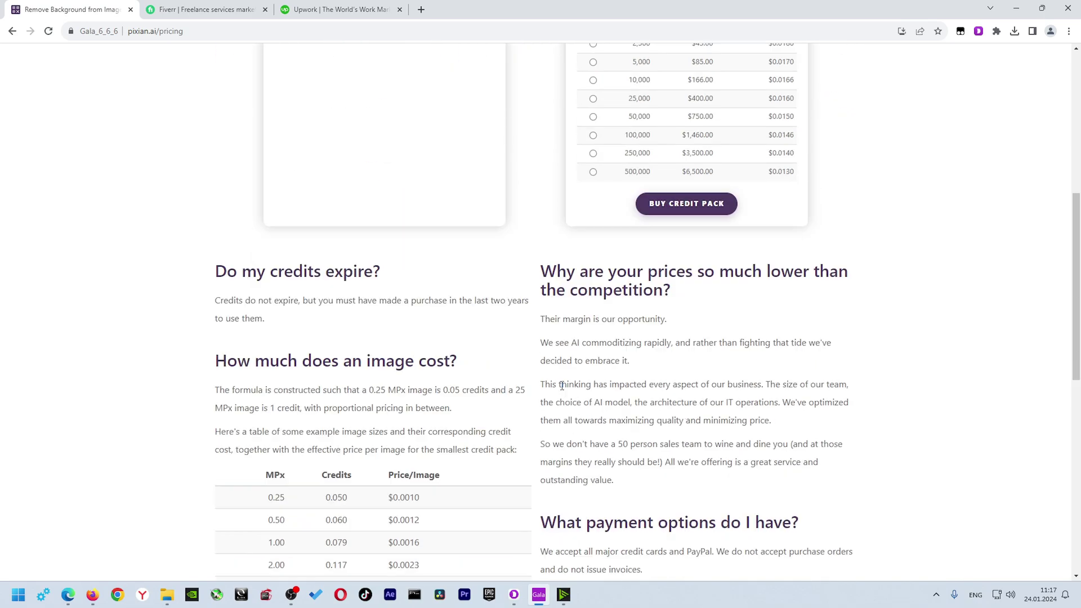
pyautogui.scroll(-3, 562, 386)
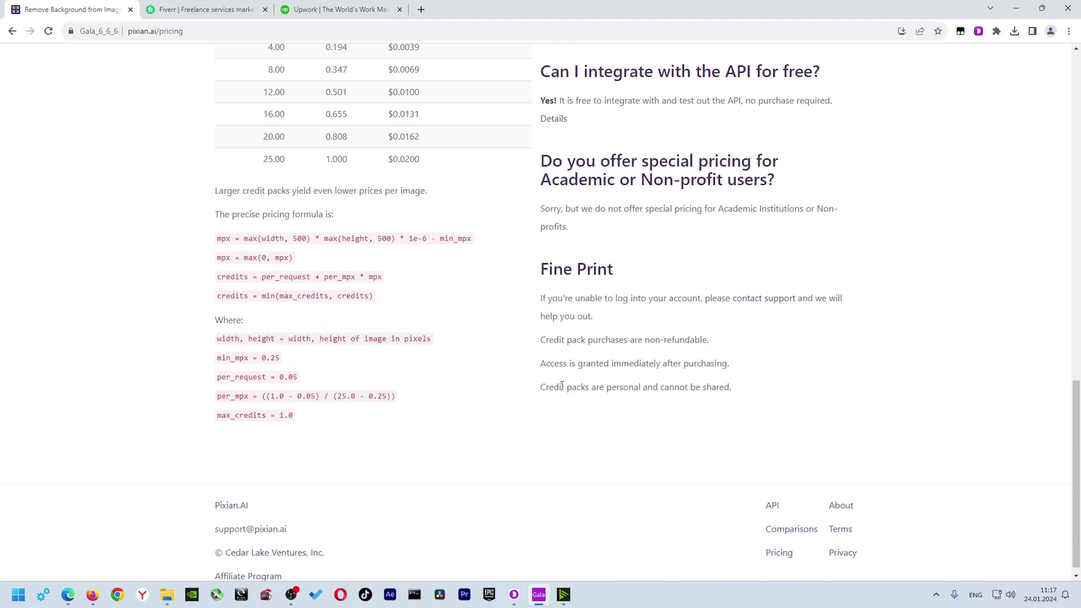
pyautogui.scroll(8, 562, 389)
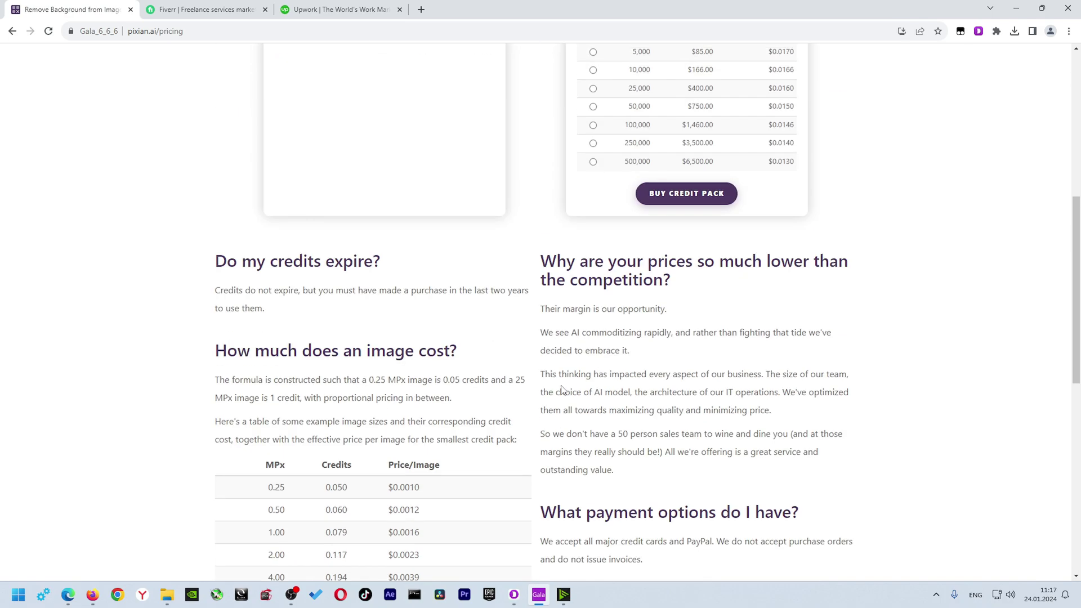
# Switch to Fiverr, search for the suggested term "remove backgroud", and dismiss the account creation prompt.
pyautogui.scroll(6, 562, 391)
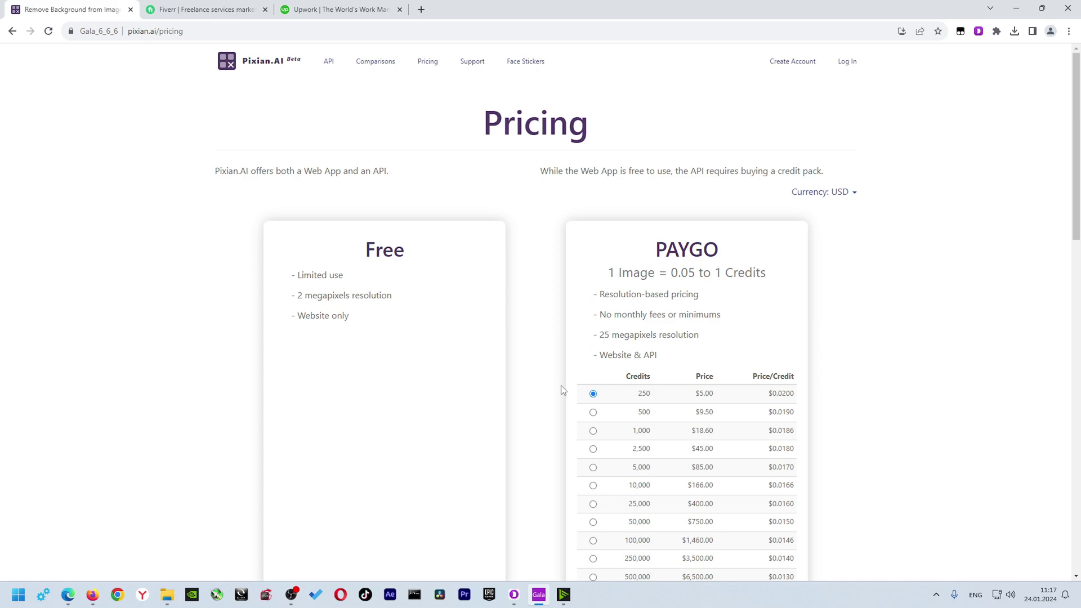
pyautogui.hotkey('ctrl', 'Tab')
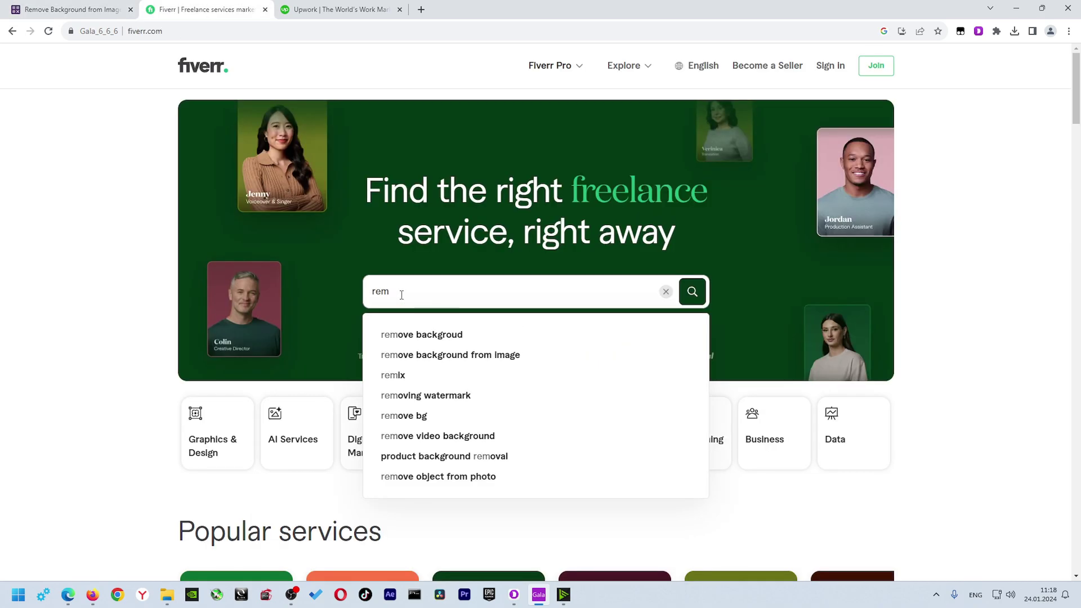
pyautogui.click(441, 336)
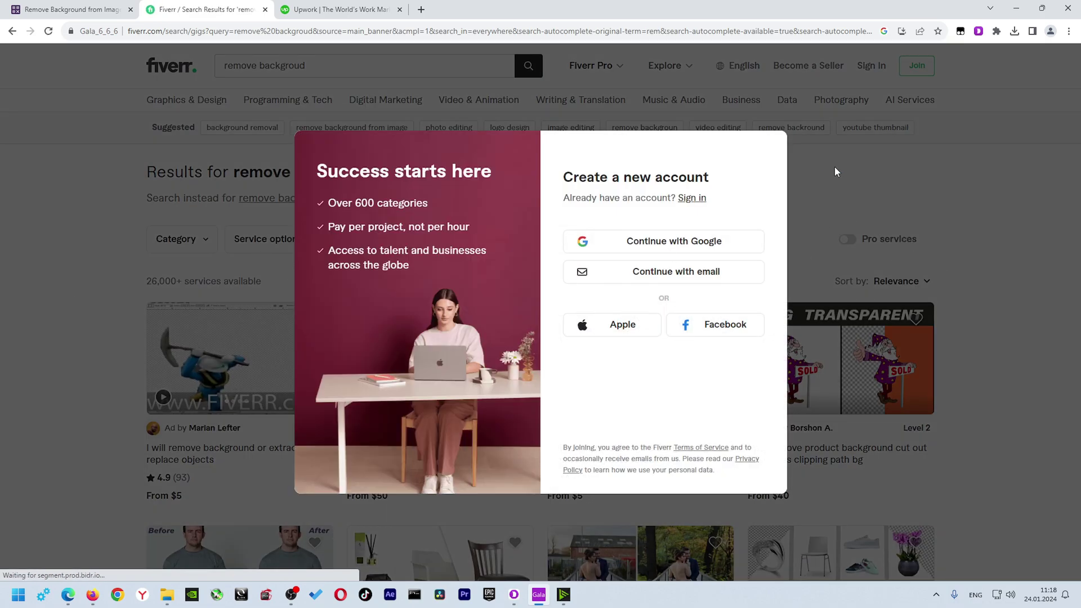
pyautogui.click(835, 167)
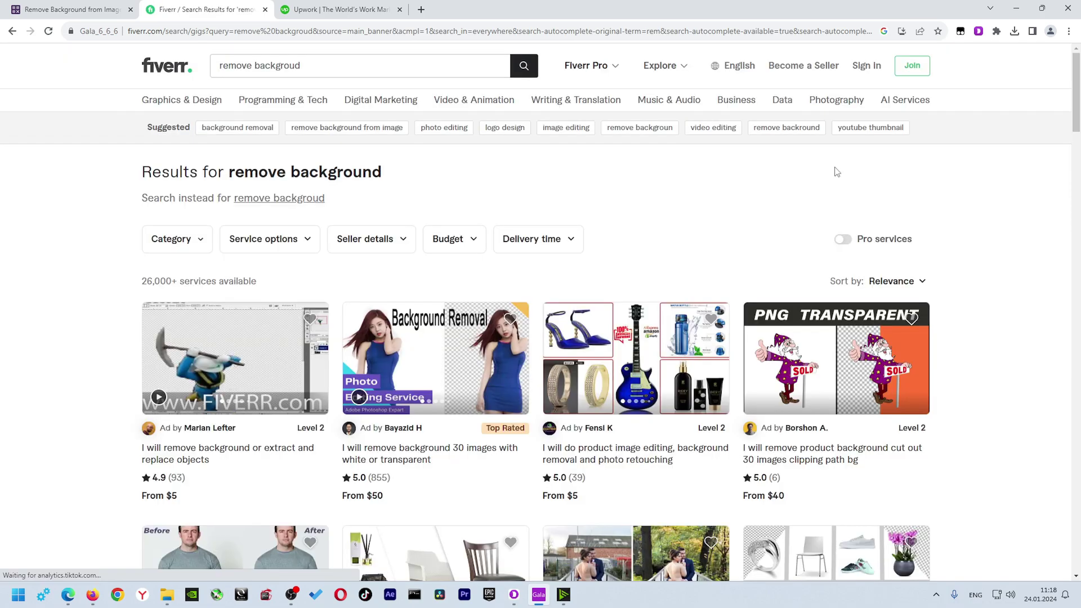
# Browse the Fiverr background removal gigs and compare their starting prices and ratings.
pyautogui.scroll(-1, 1014, 258)
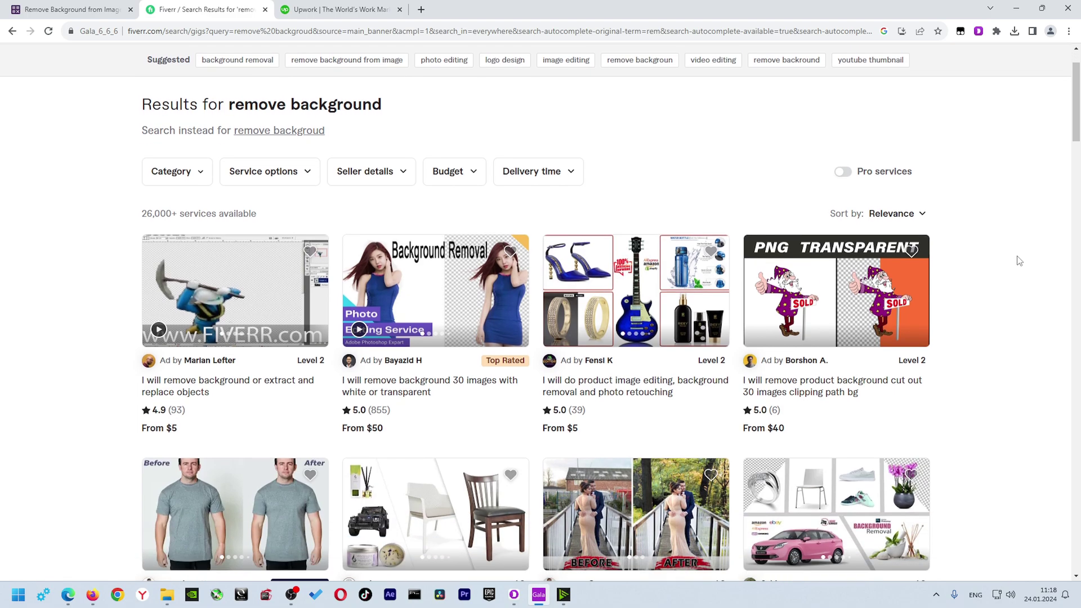
pyautogui.scroll(-1, 1020, 261)
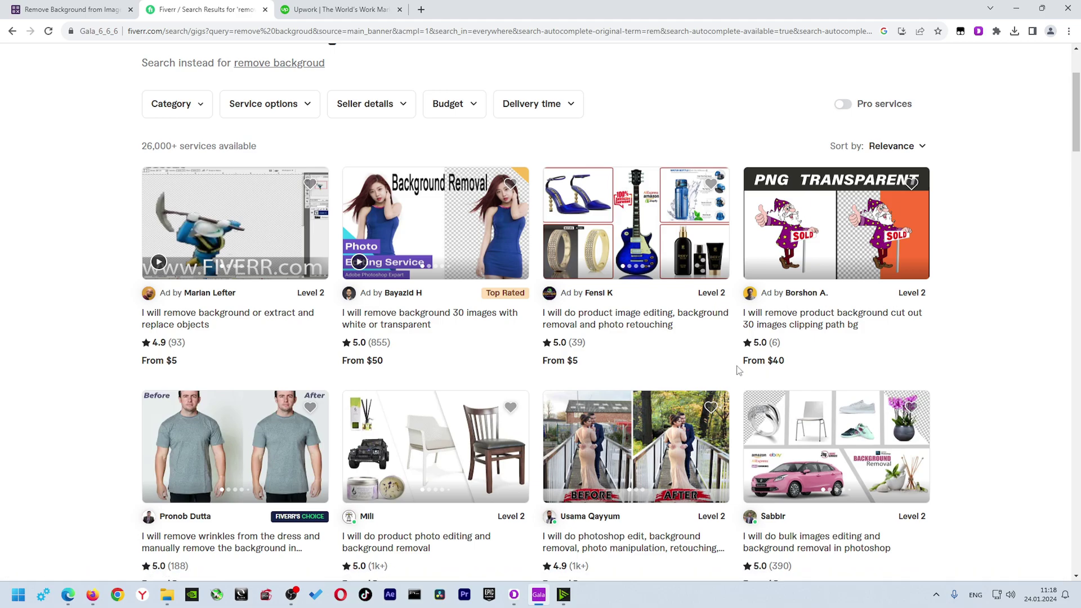
pyautogui.scroll(-6, 983, 375)
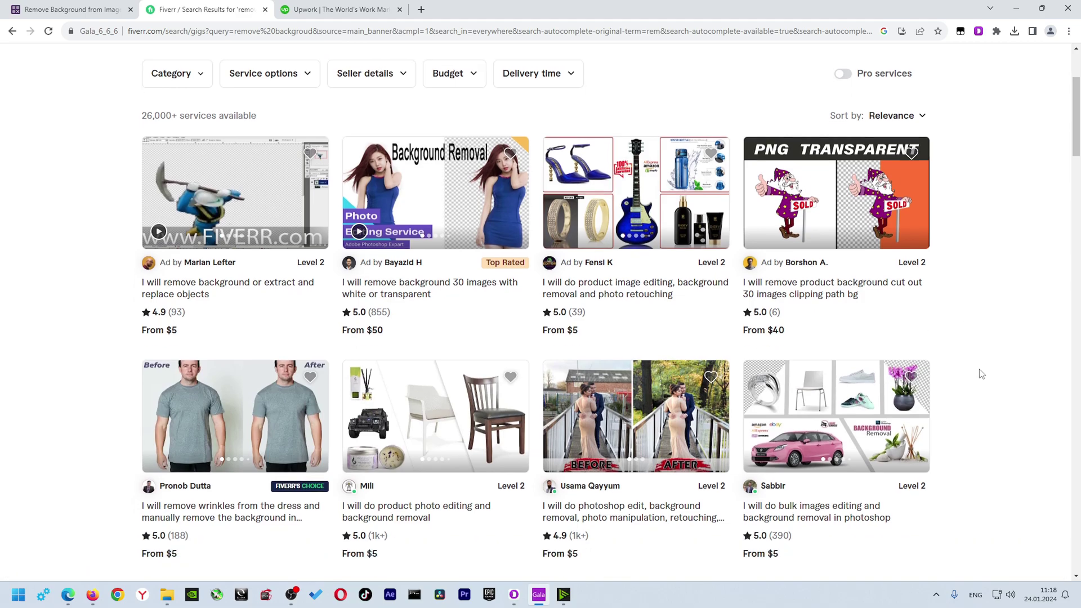
pyautogui.scroll(-5, 983, 375)
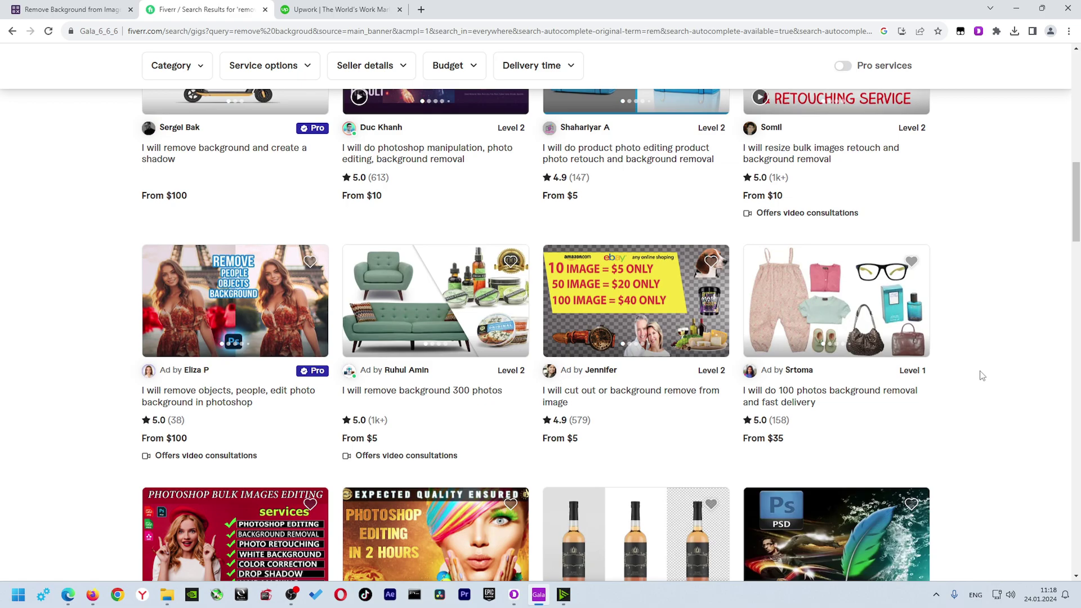
pyautogui.scroll(-2, 983, 375)
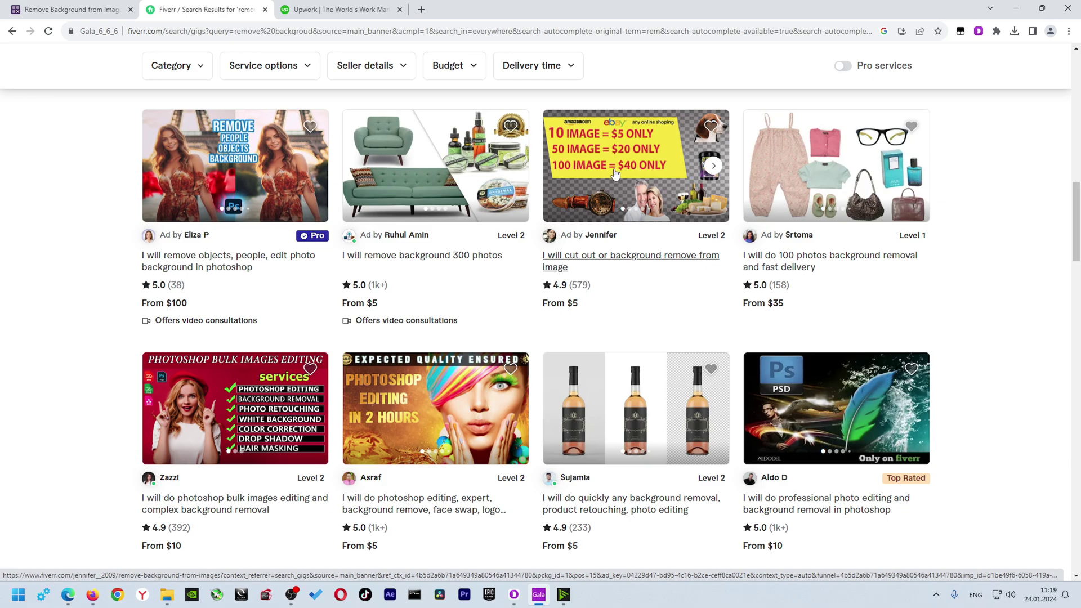
pyautogui.scroll(-5, 1073, 358)
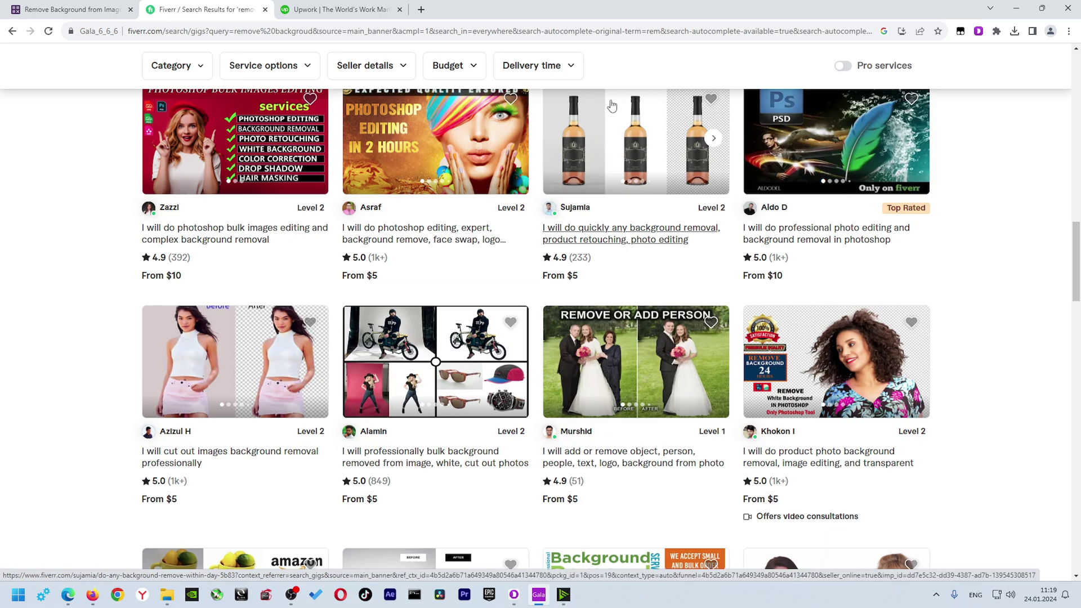
pyautogui.scroll(4, 999, 381)
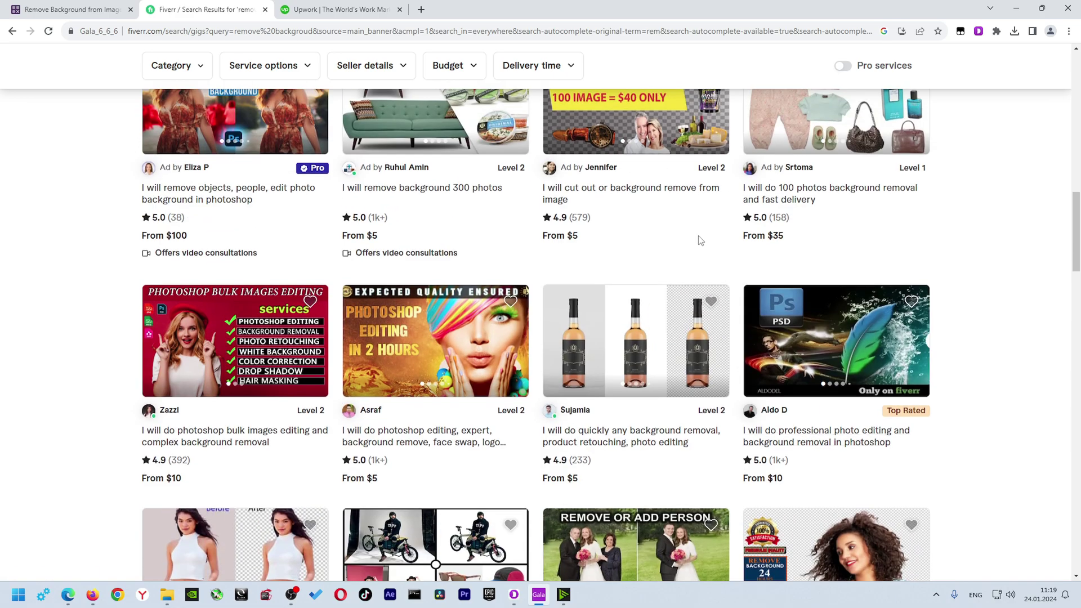
# Switch to Upwork, search talent for "background remove", dismiss the cookie notice, and filter the results by the Photo Editing skill.
pyautogui.click(330, 9)
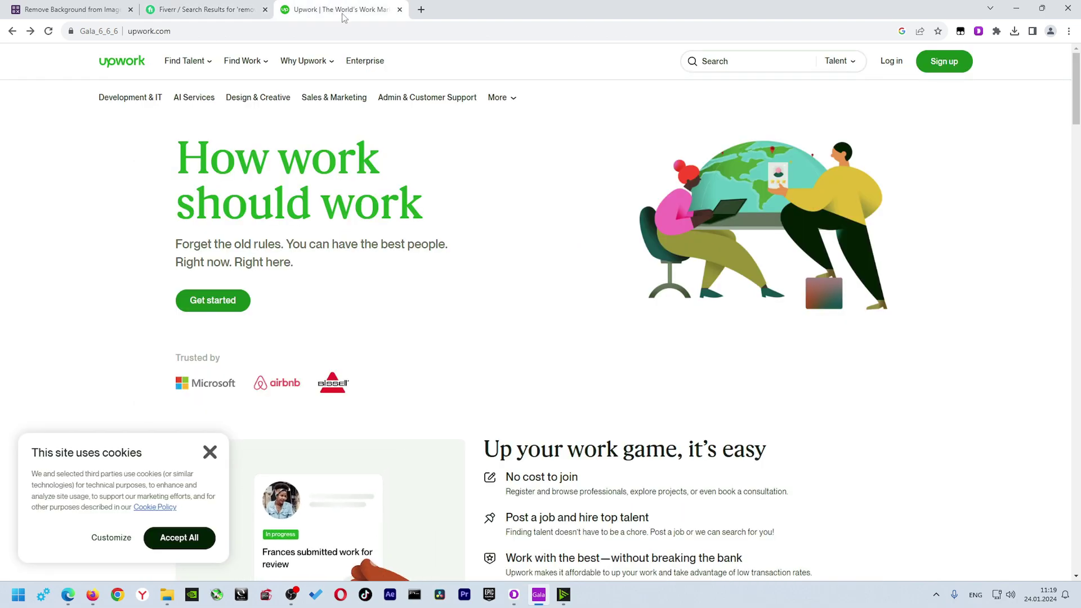
pyautogui.click(738, 60)
pyautogui.write('remo')
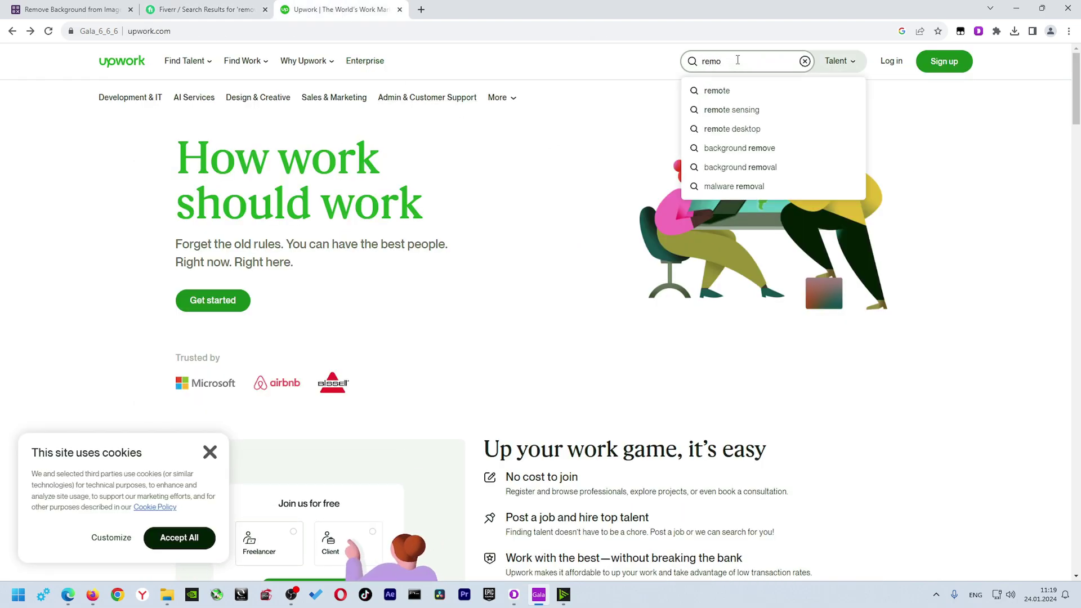
pyautogui.write('ve')
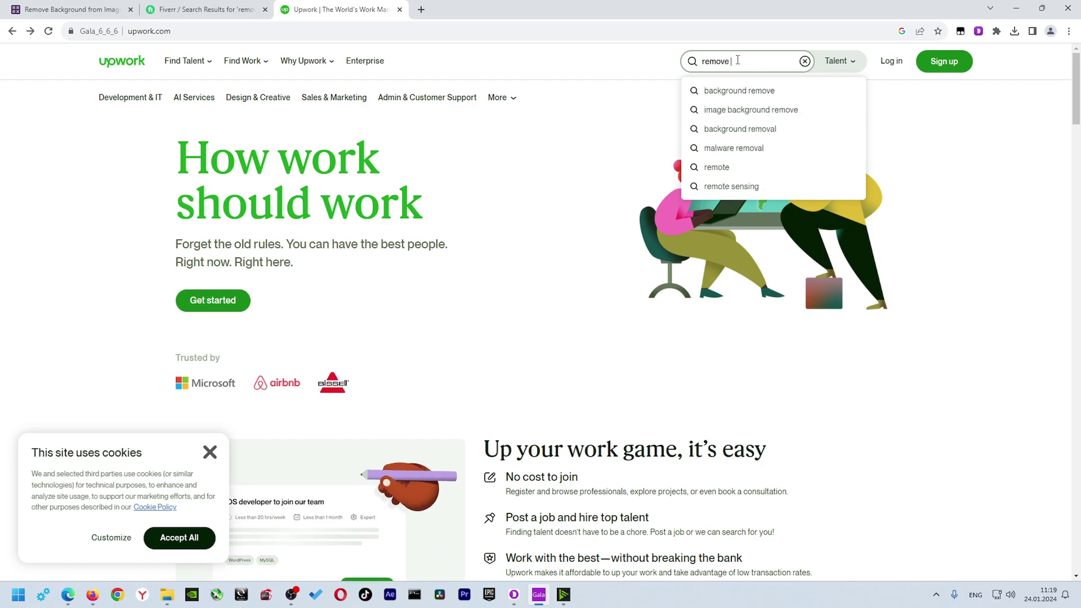
pyautogui.click(765, 104)
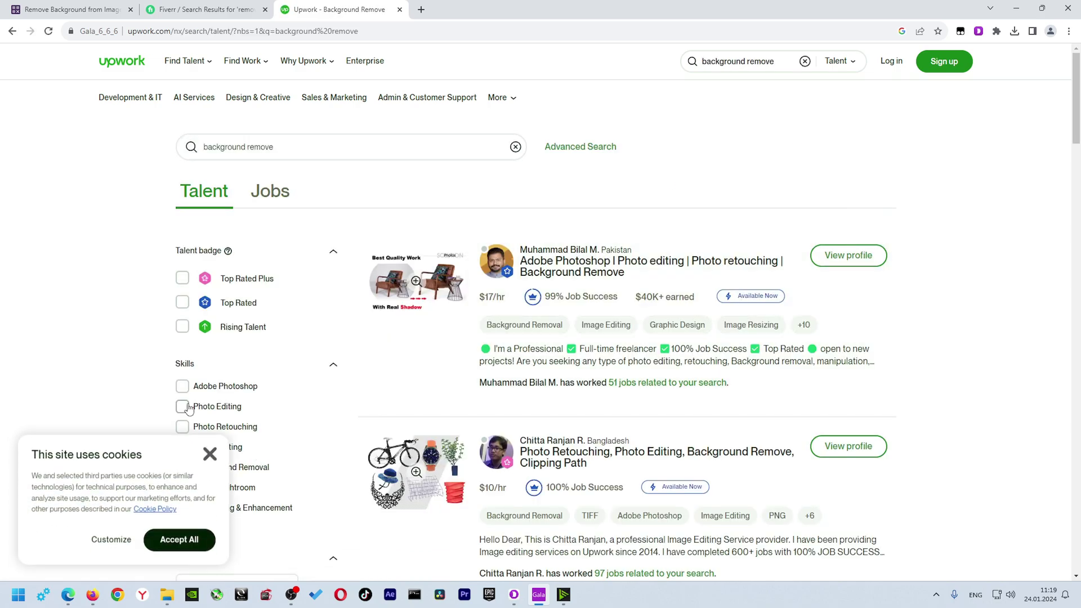
pyautogui.click(209, 452)
pyautogui.click(182, 406)
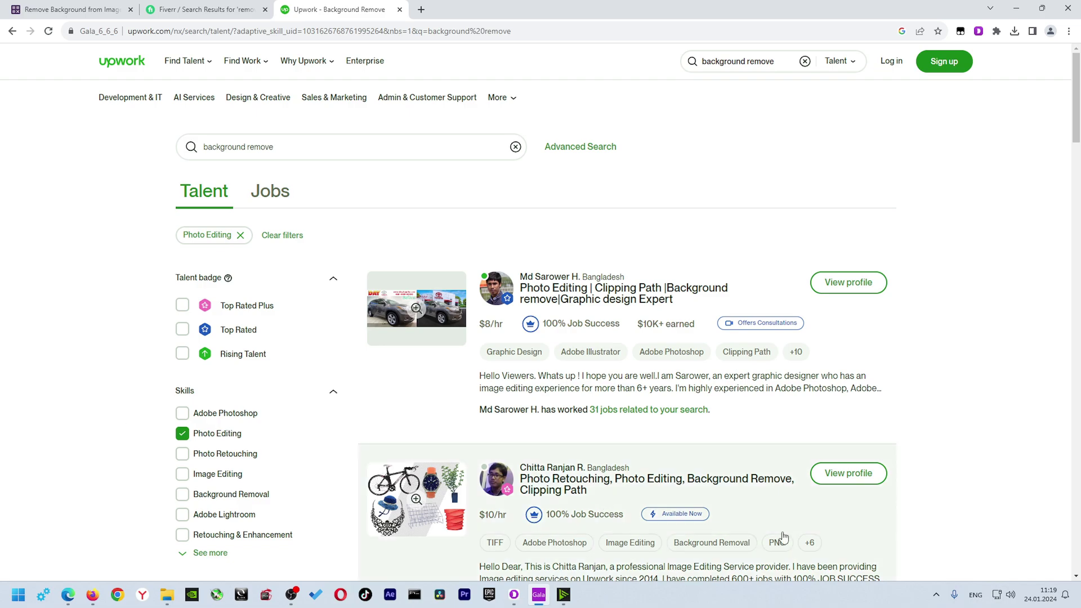
# Look through the hourly rates, skills and fixed-price projects in the filtered Upwork results, and return to the Fiverr gig results.
pyautogui.scroll(-3, 942, 357)
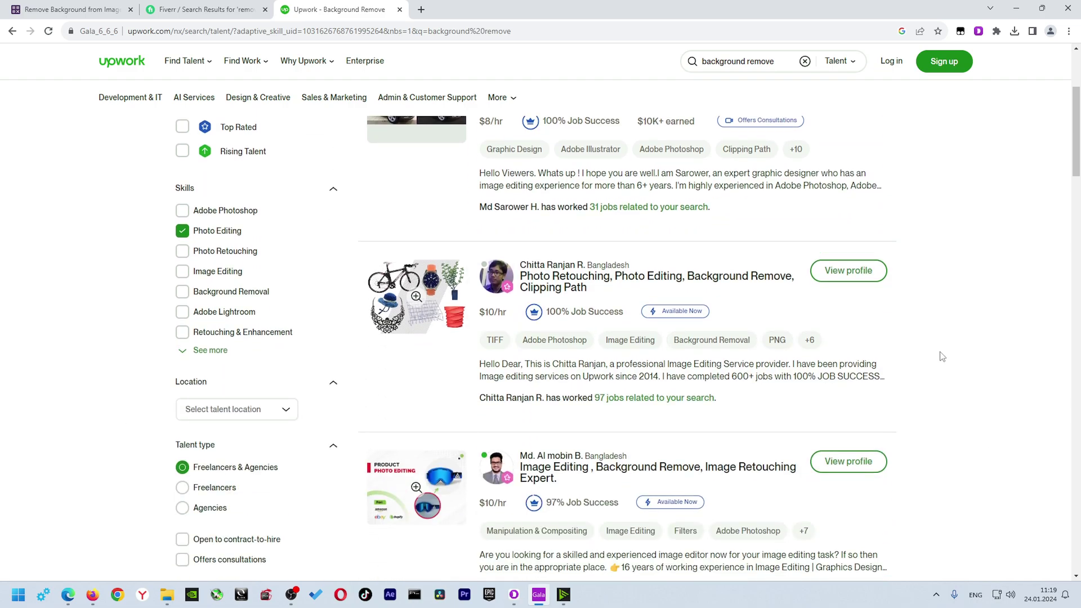
pyautogui.scroll(-5, 943, 356)
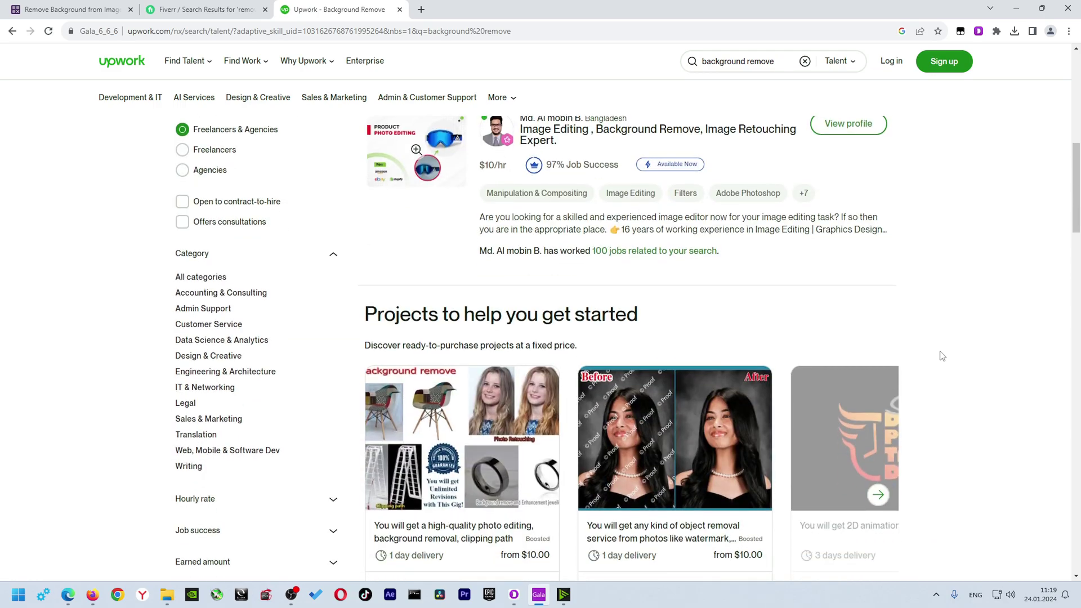
pyautogui.scroll(-8, 942, 356)
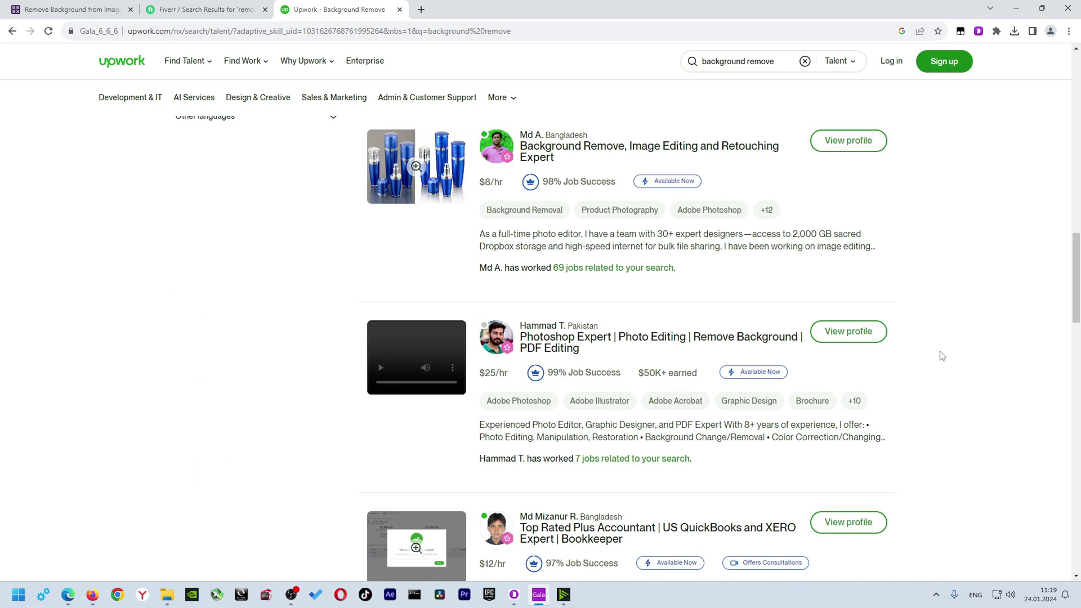
pyautogui.scroll(-11, 943, 356)
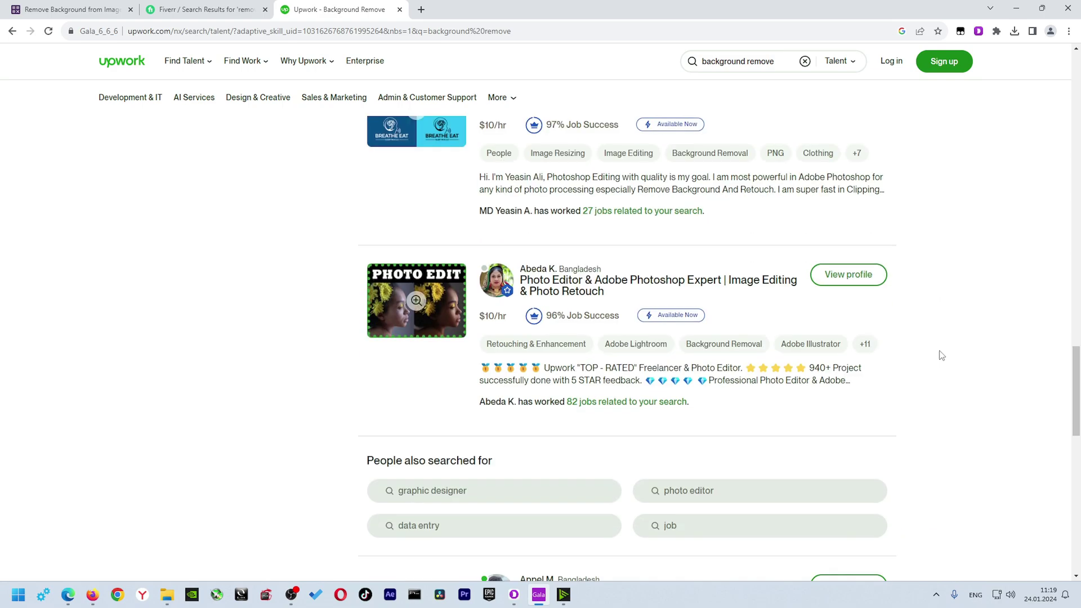
pyautogui.scroll(-9, 942, 357)
pyautogui.scroll(2, 942, 357)
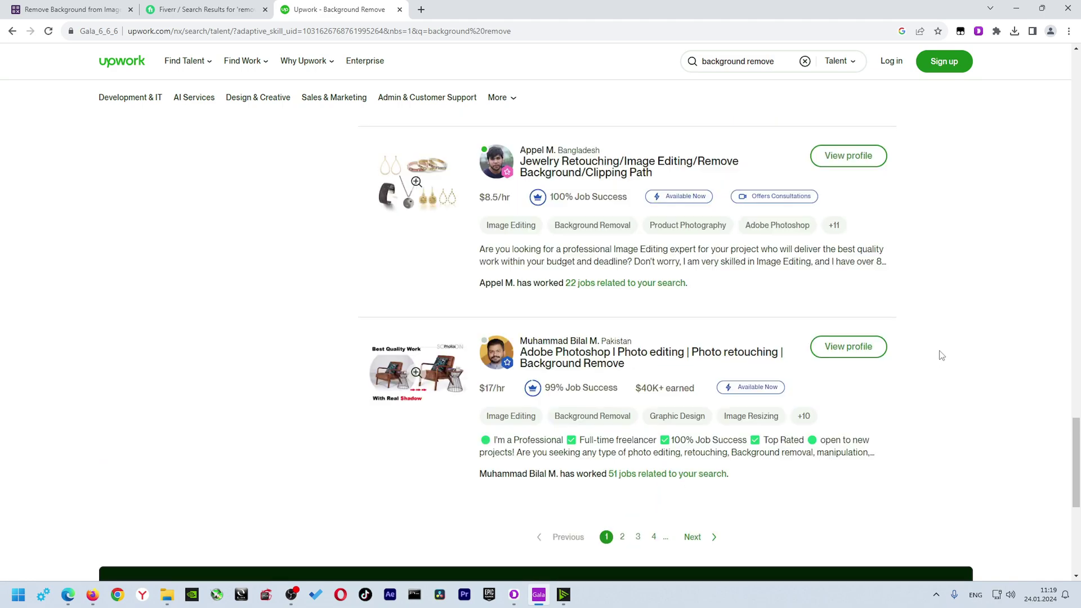
pyautogui.scroll(-3, 853, 350)
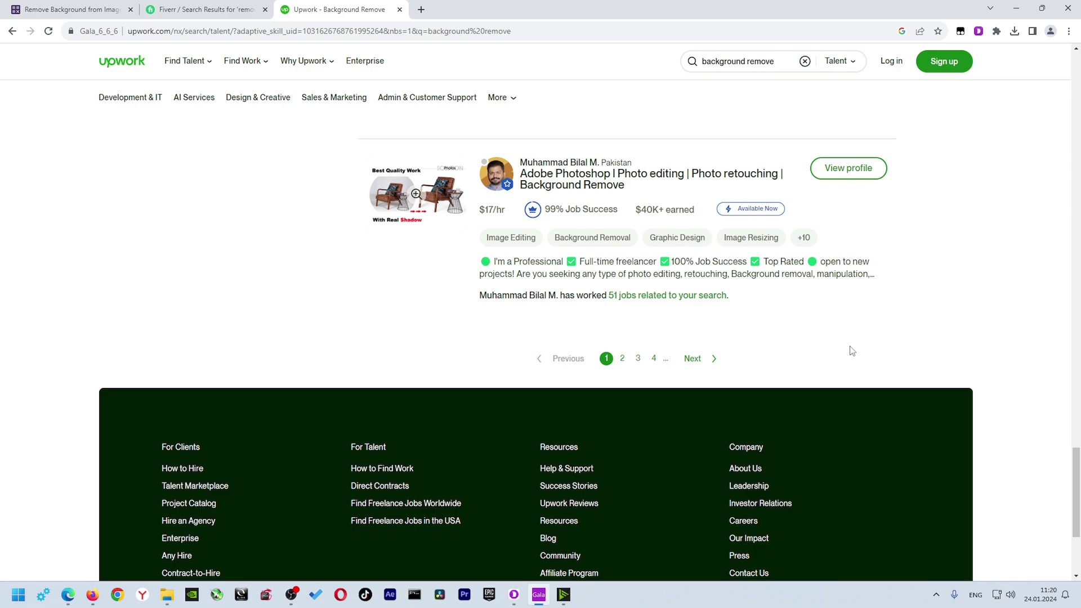
pyautogui.scroll(20, 852, 350)
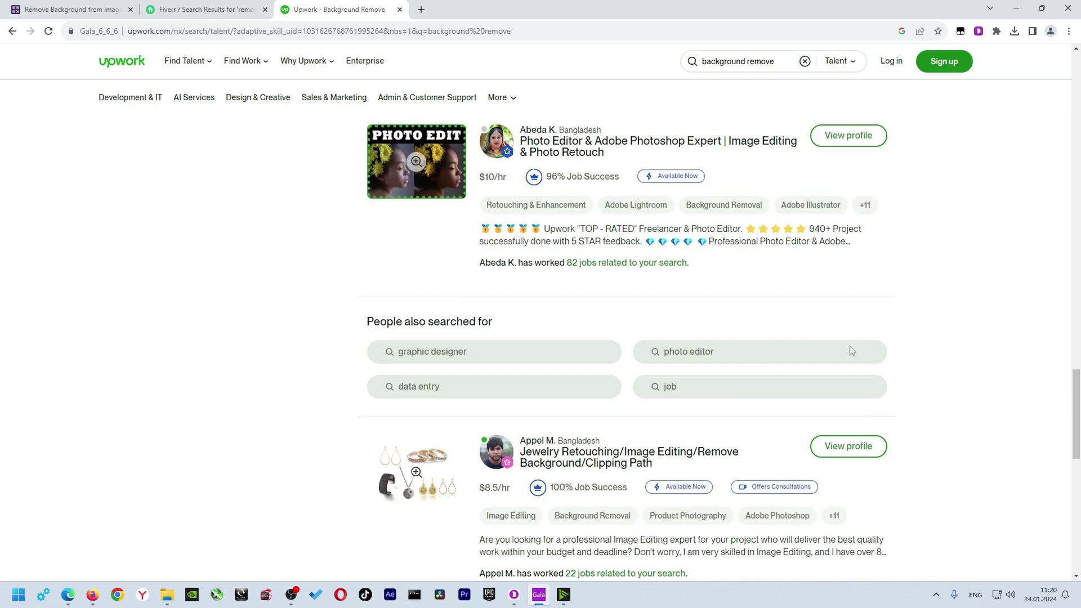
pyautogui.scroll(2, 851, 350)
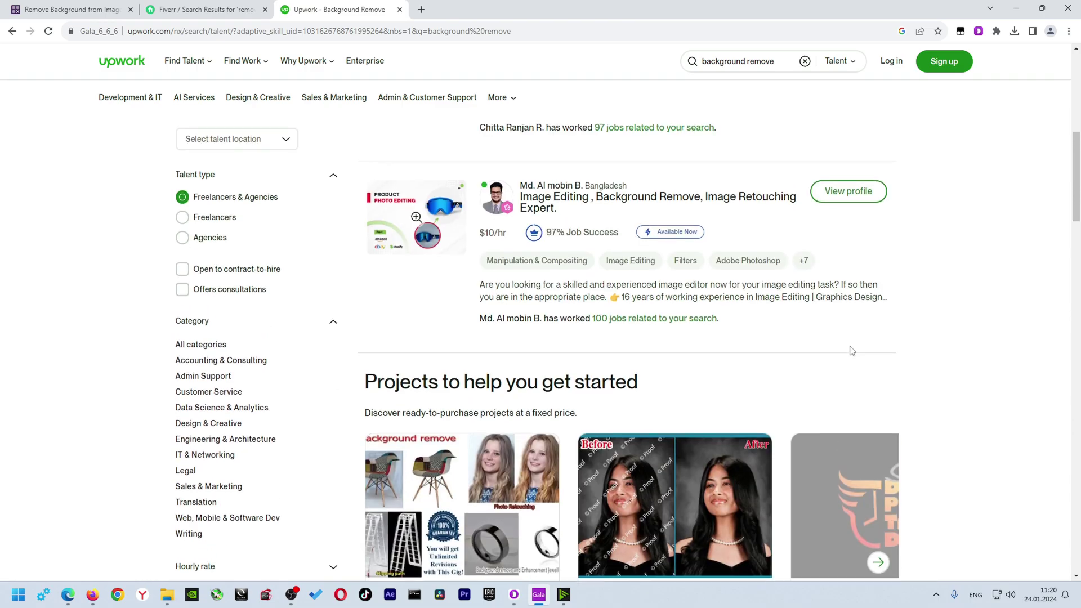
pyautogui.click(227, 8)
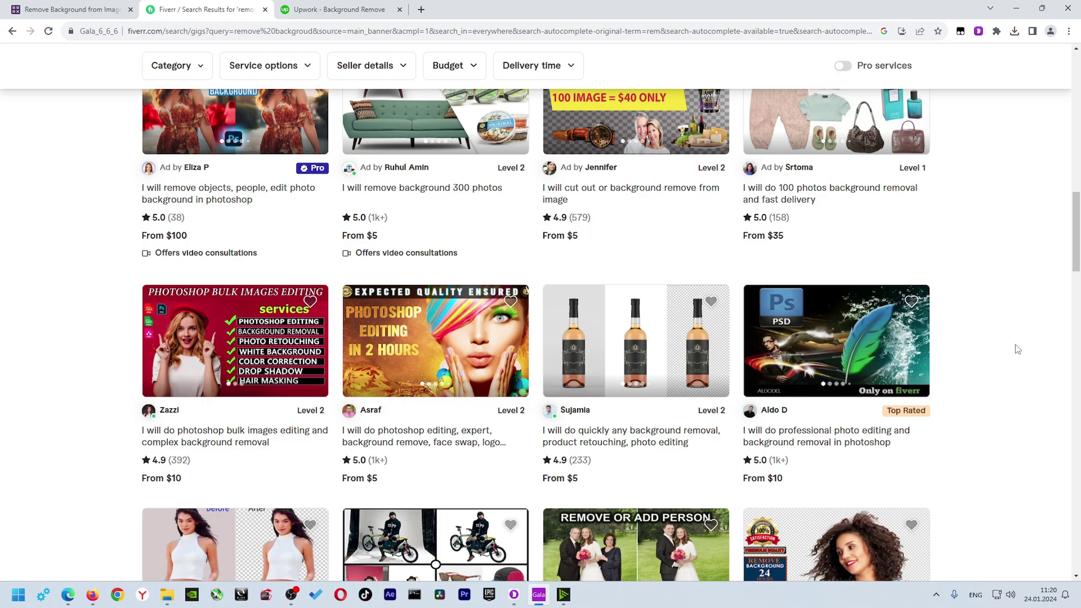